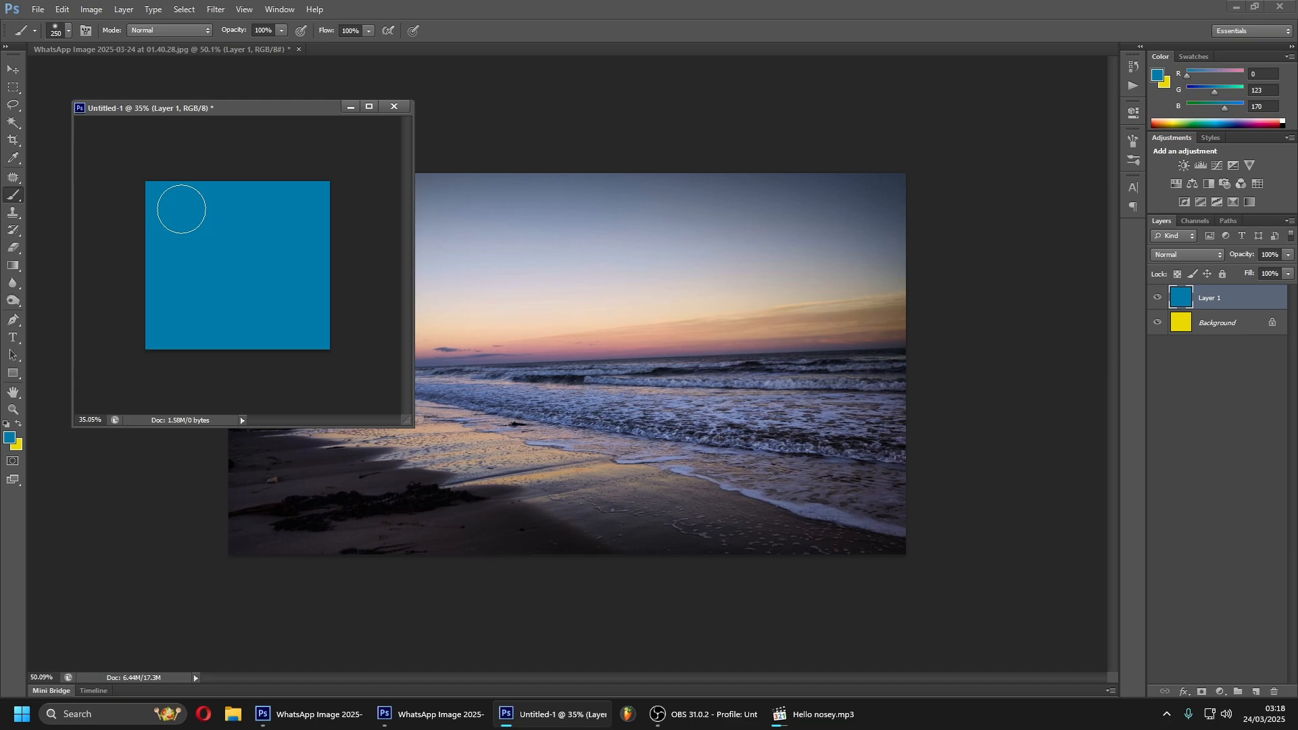
# Step: Minimize the floating Untitled-1 document so that it no longer covers the beach photo
pyautogui.rightClick(702, 112)
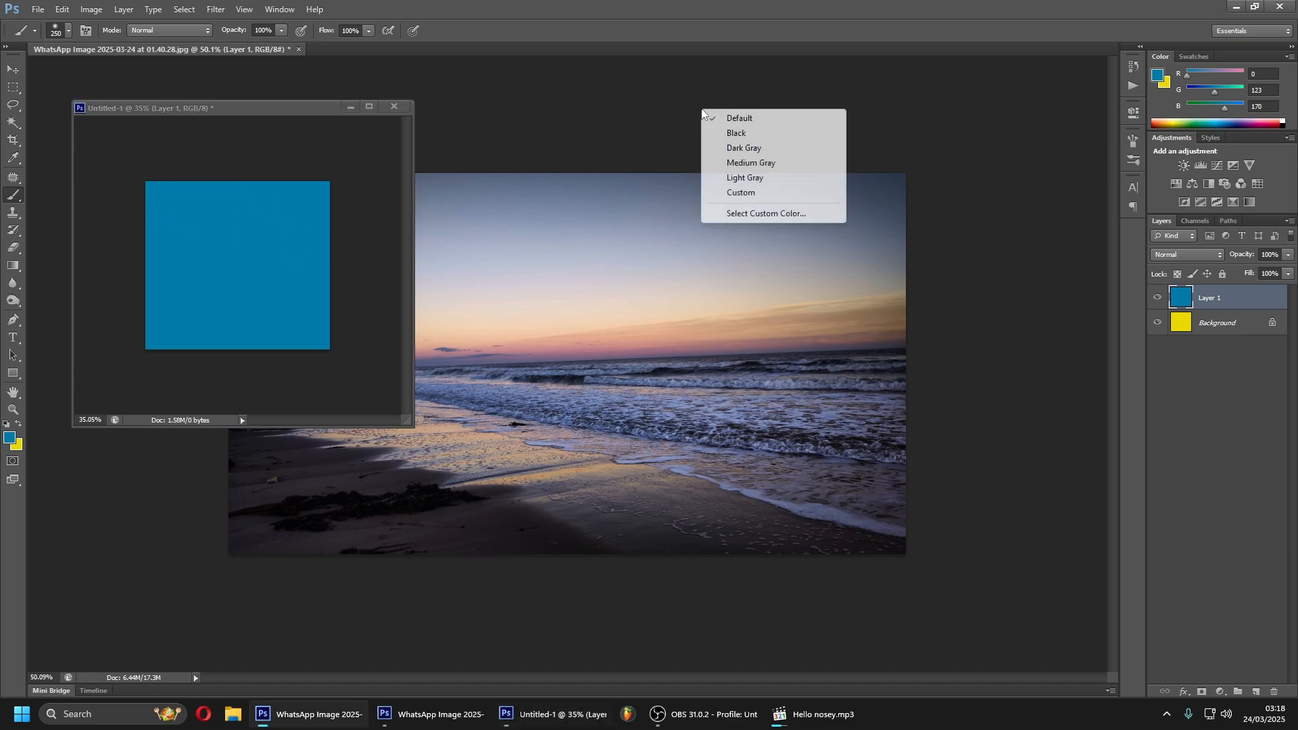
pyautogui.doubleClick(320, 104)
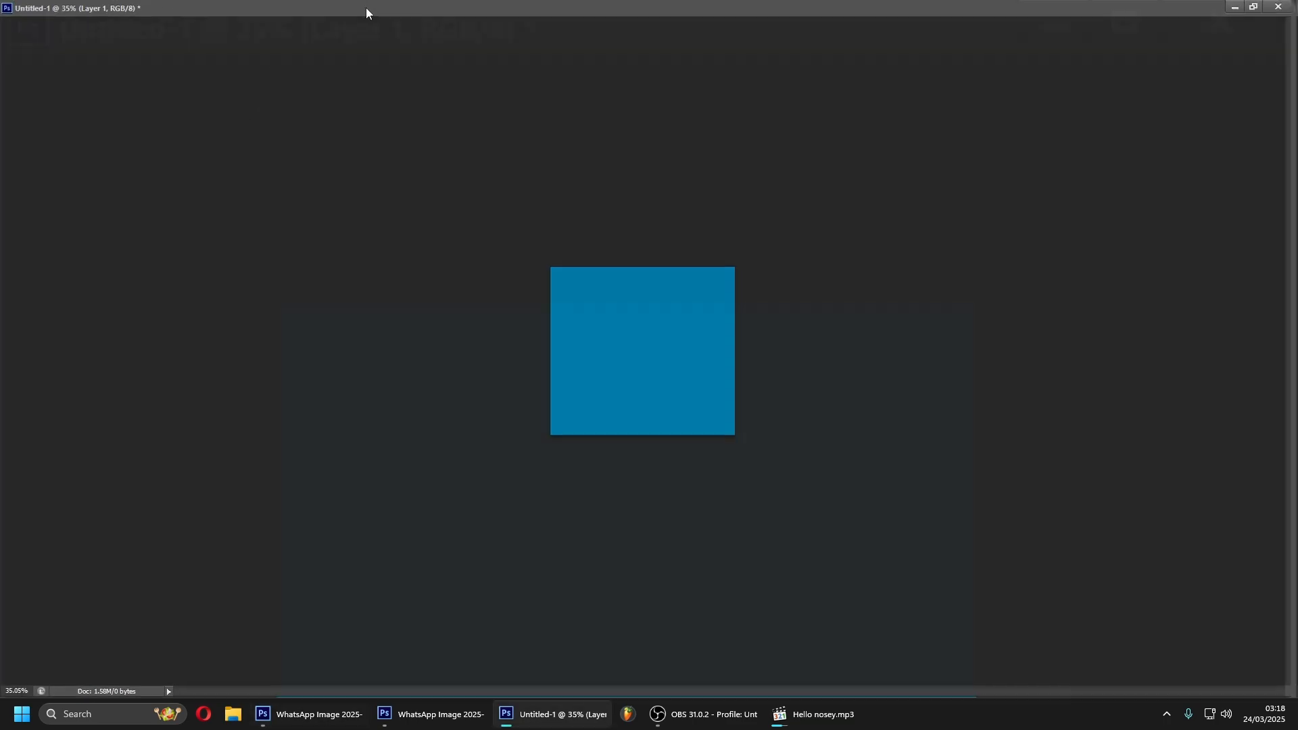
pyautogui.doubleClick(368, 7)
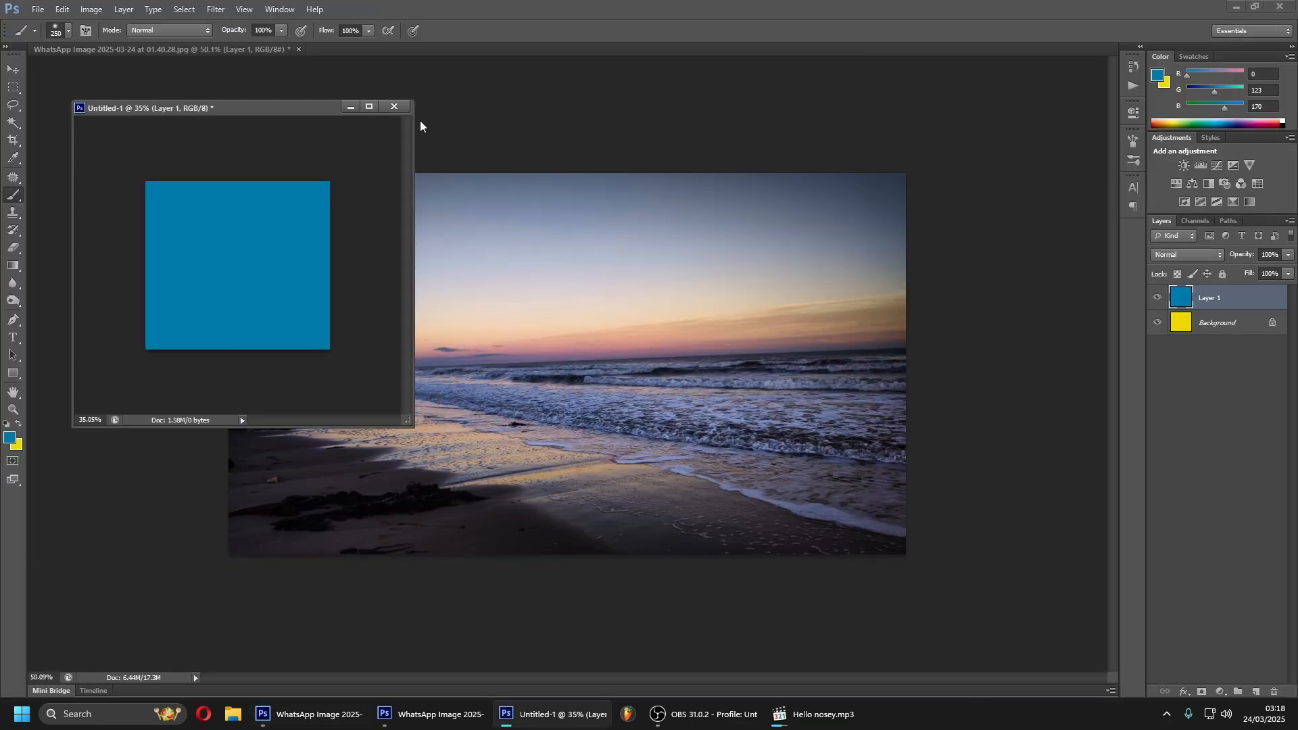
pyautogui.click(628, 156)
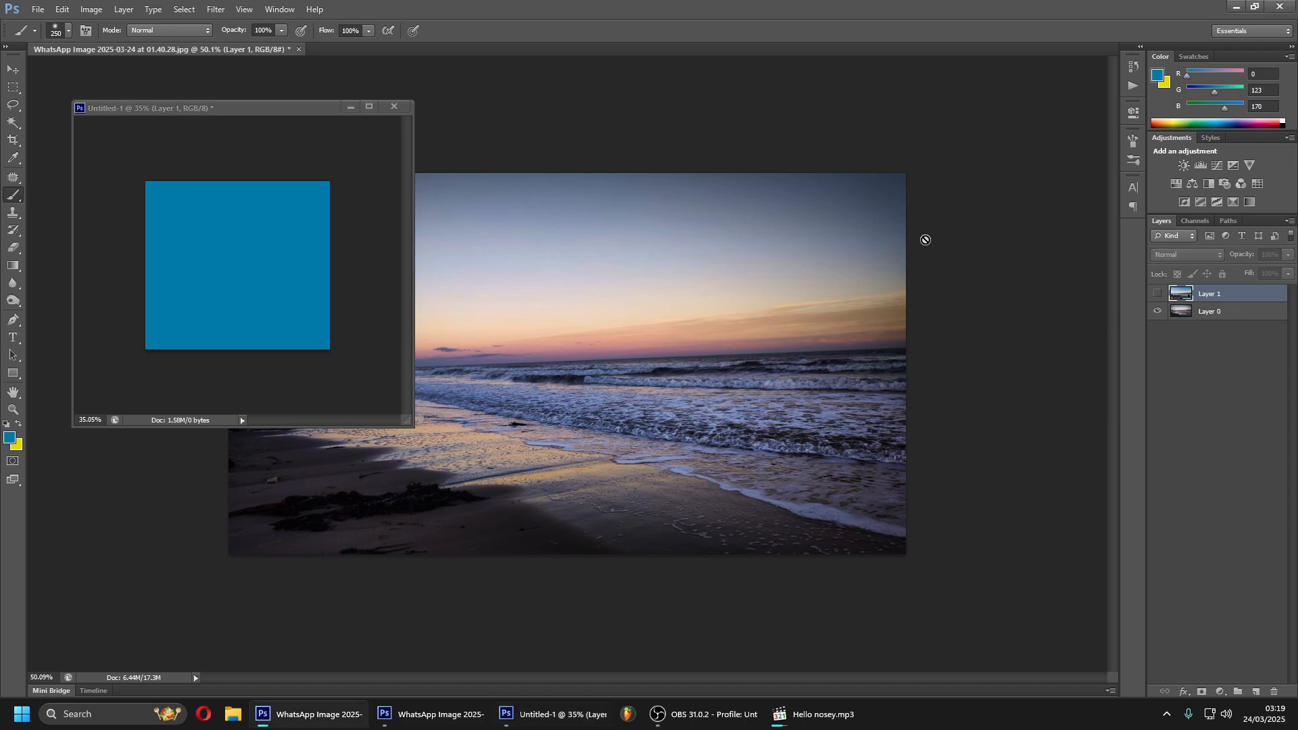
pyautogui.click(350, 108)
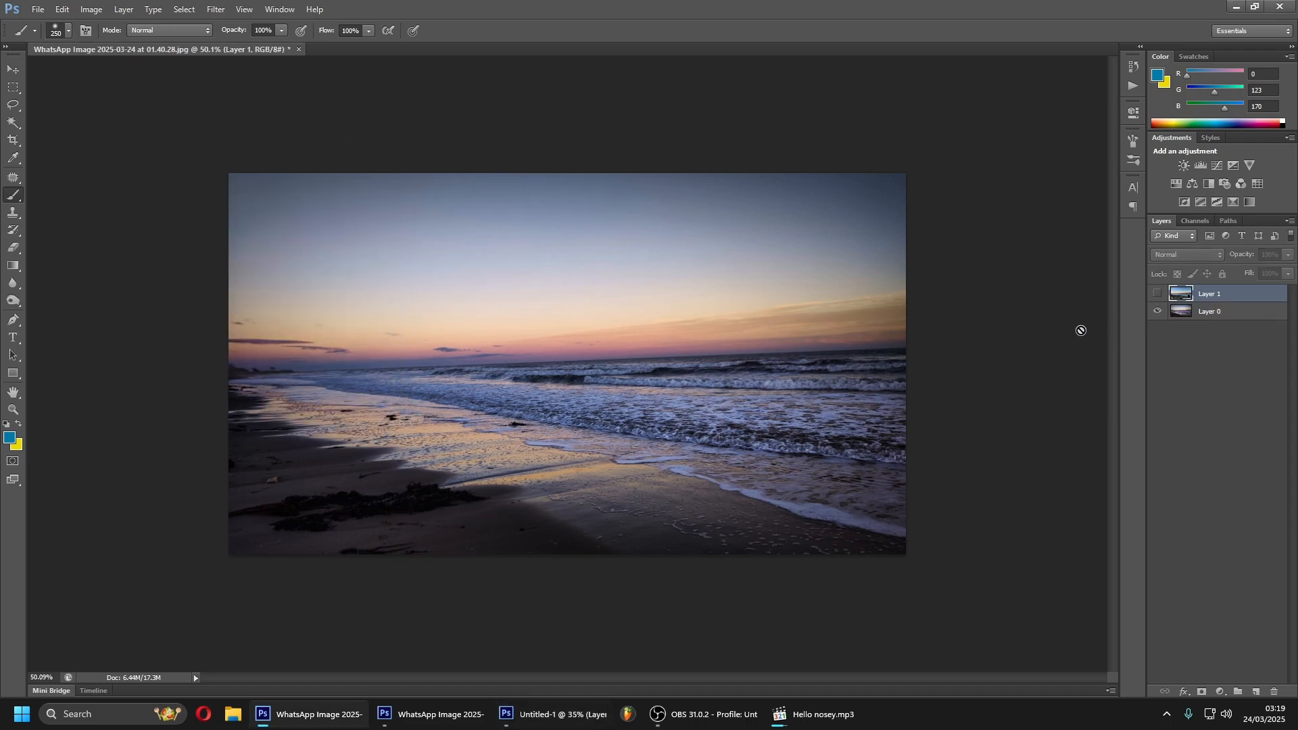
# Step: Toggle Layer 1's visibility to compare the two beach photos, leaving the layer with the couple and dog shown
pyautogui.click(1160, 295)
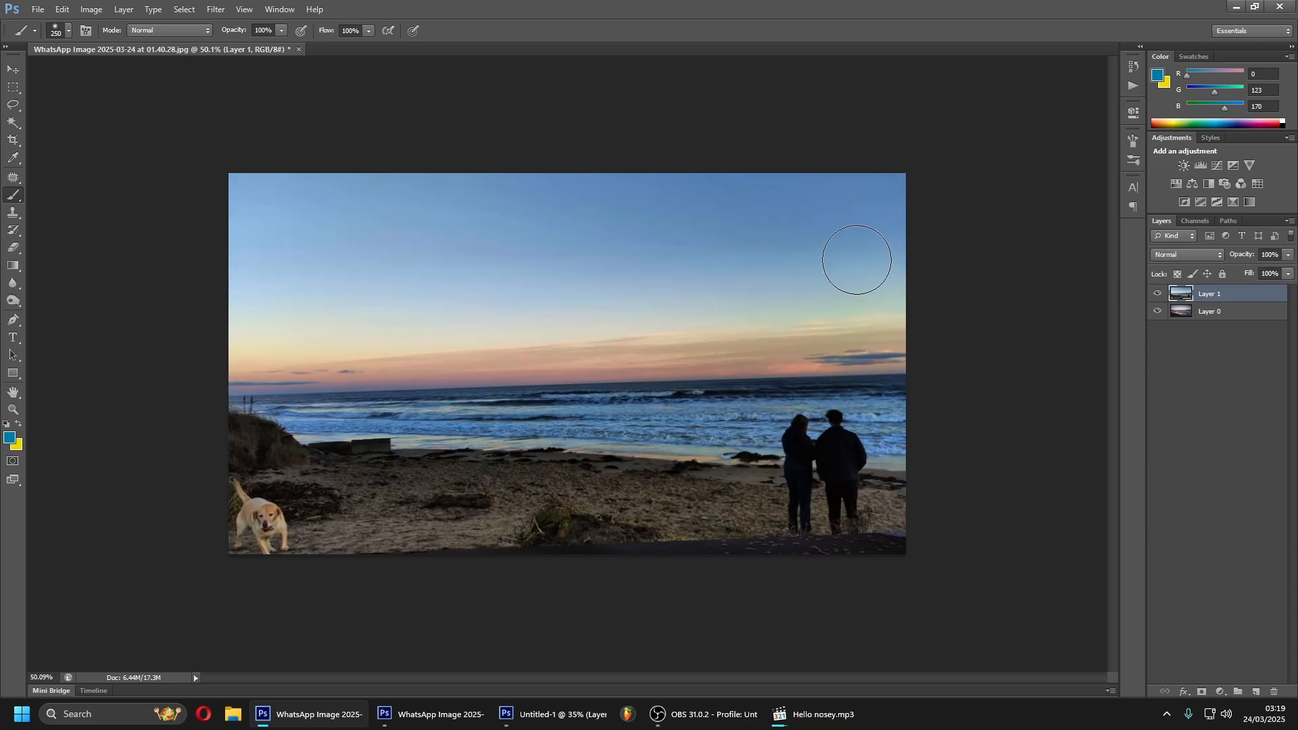
pyautogui.click(1158, 293)
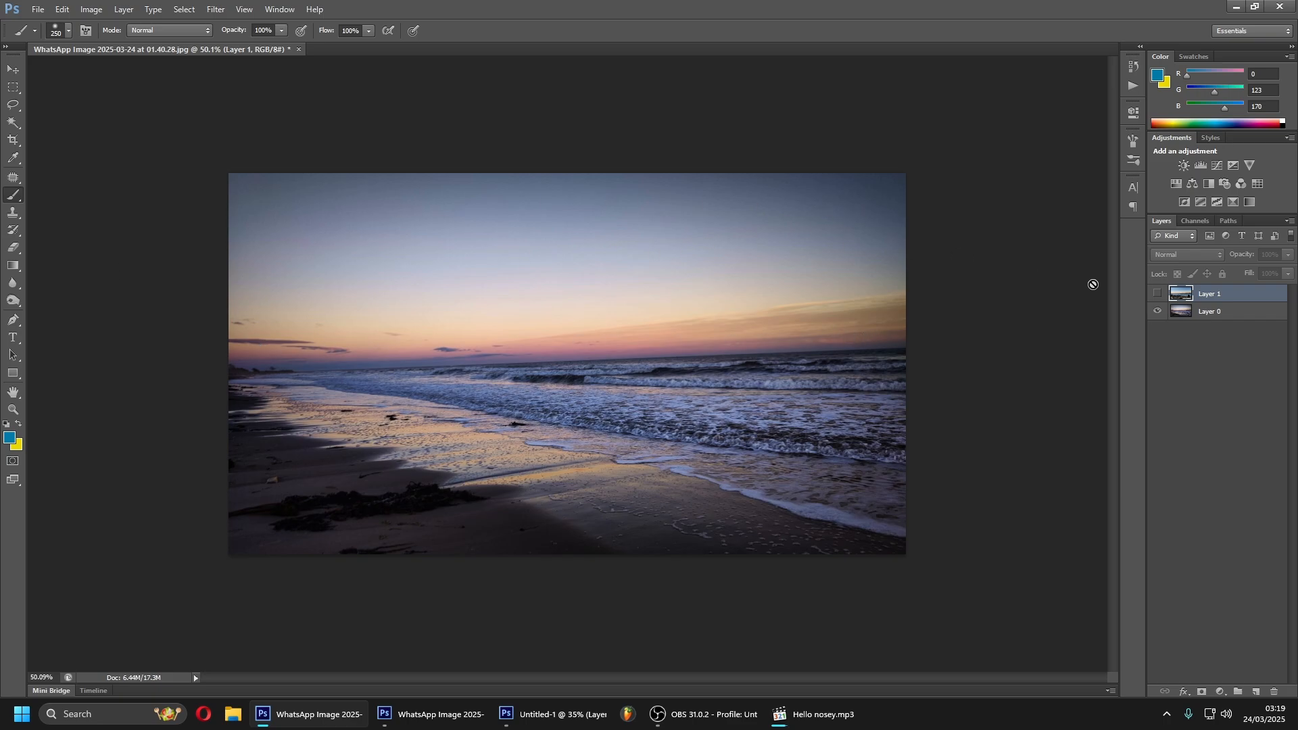
pyautogui.click(1156, 295)
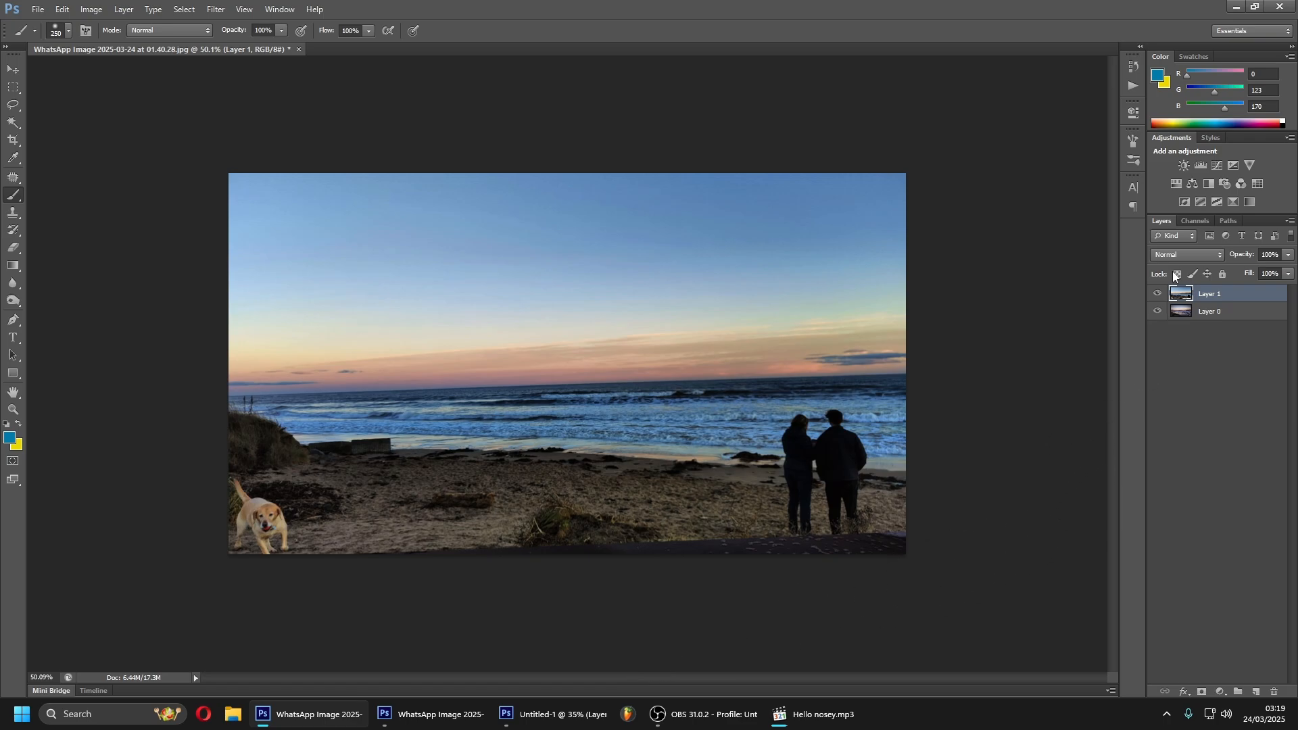
# Step: Create a new document with the preset settings and float it in its own window over the photo
pyautogui.moveTo(225, 51)
pyautogui.mouseDown()
pyautogui.moveTo(558, 285)
pyautogui.moveTo(407, 160)
pyautogui.moveTo(219, 56)
pyautogui.moveTo(231, 52)
pyautogui.mouseUp()
pyautogui.click(37, 9)
pyautogui.click(51, 24)
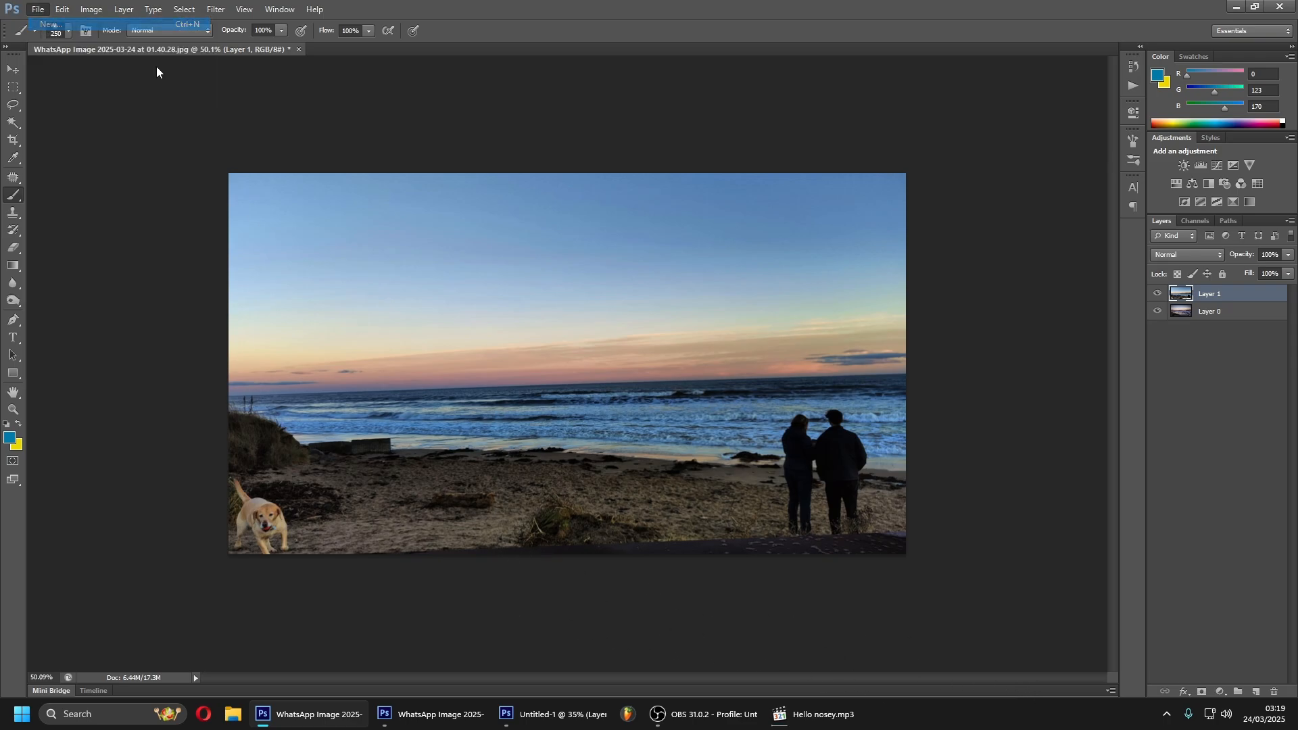
pyautogui.click(795, 187)
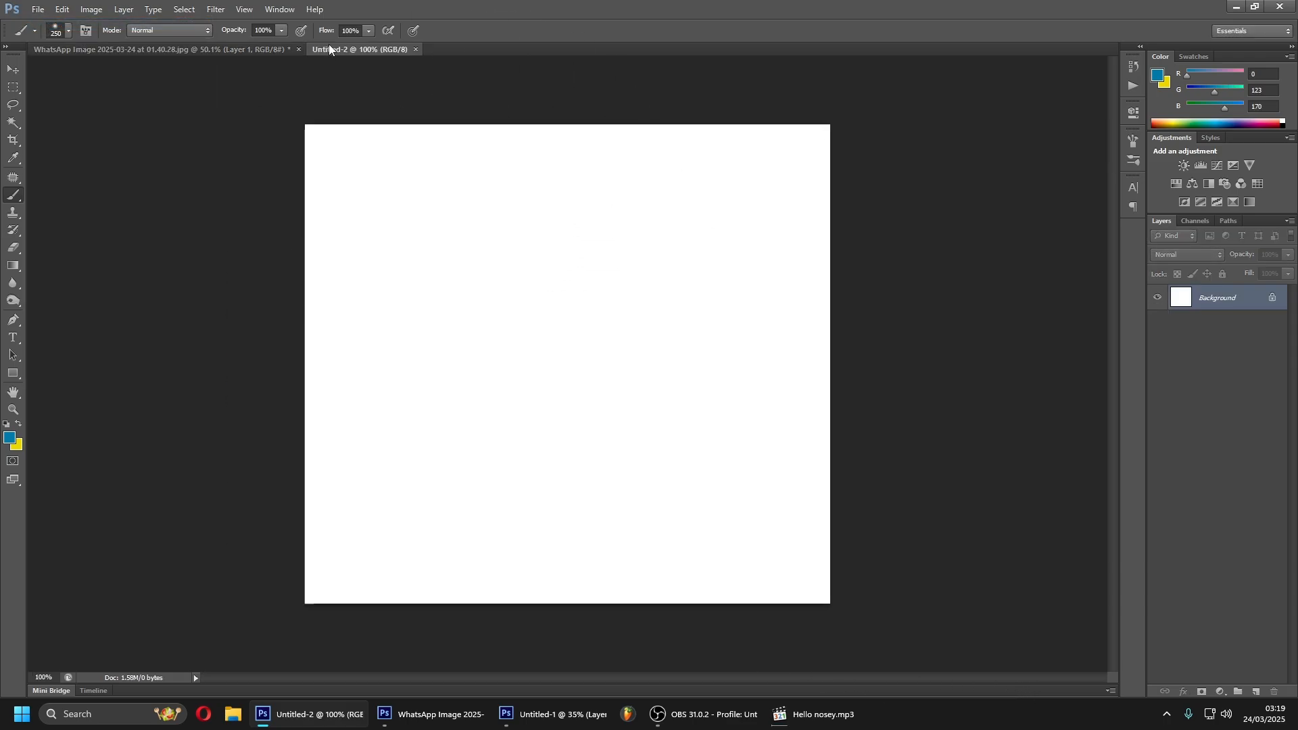
pyautogui.moveTo(329, 49); pyautogui.dragTo(175, 94)
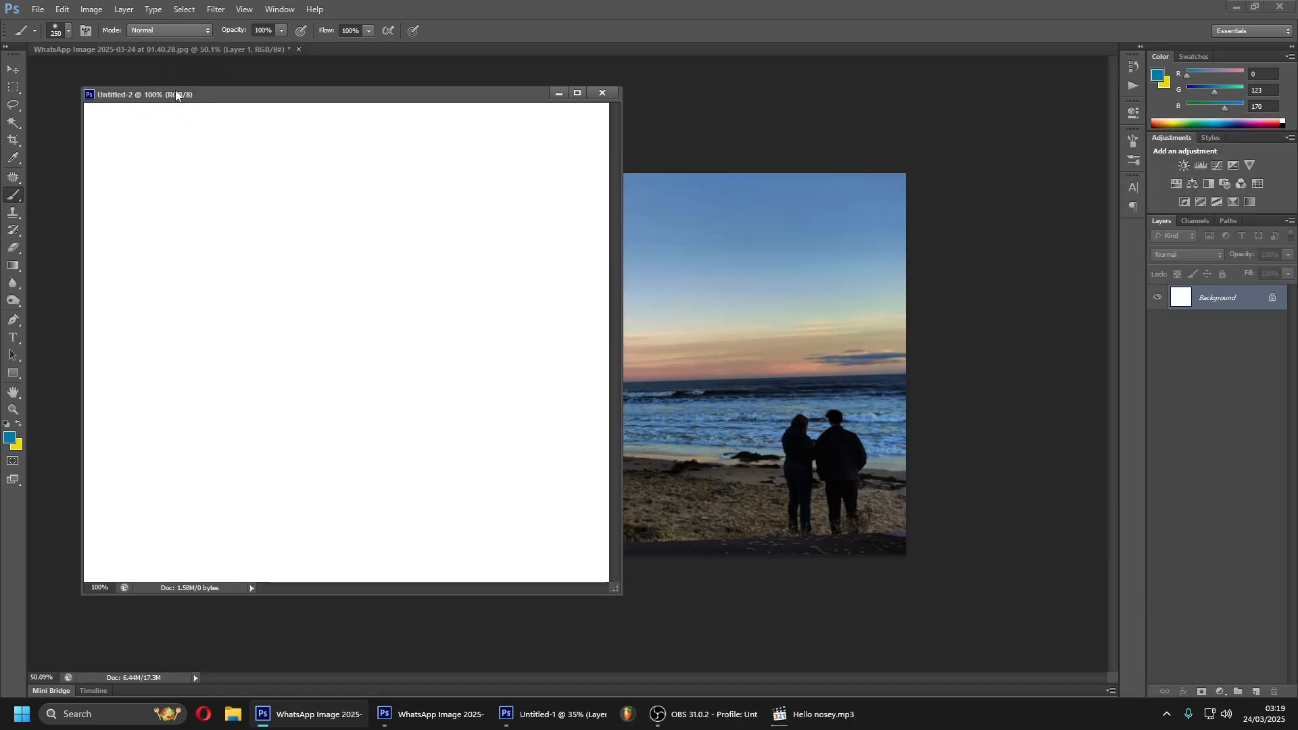
# Step: Fill the new document's background with the blue foreground colour, and add a layer above it filled with yellow
pyautogui.hotkey('alt', 'BackSpace')
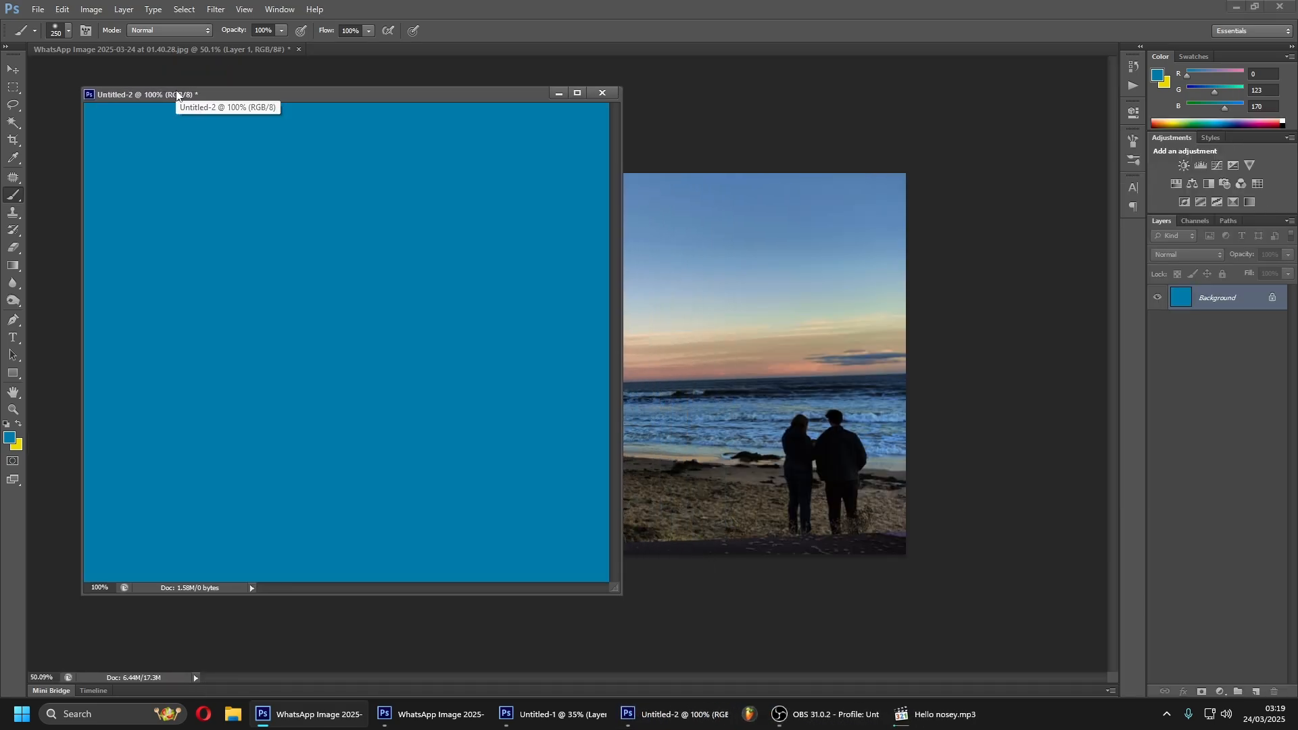
pyautogui.click(19, 424)
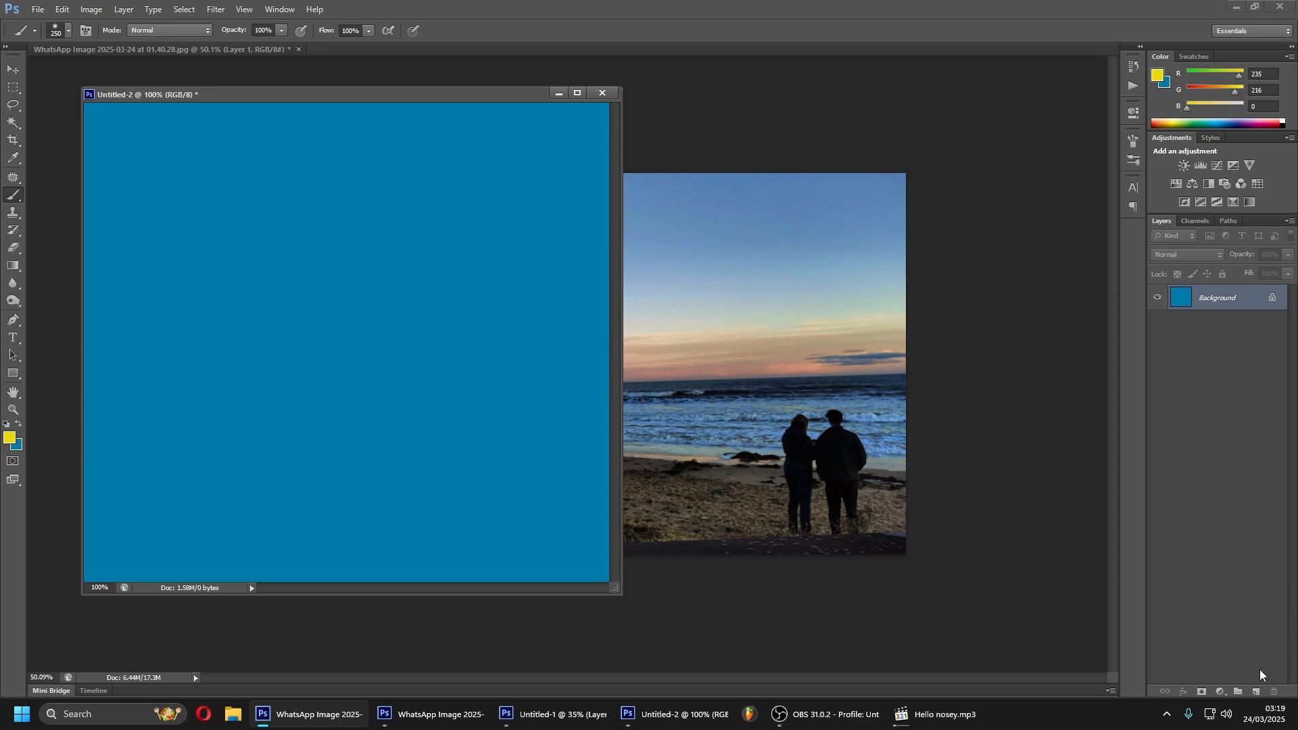
pyautogui.click(1256, 691)
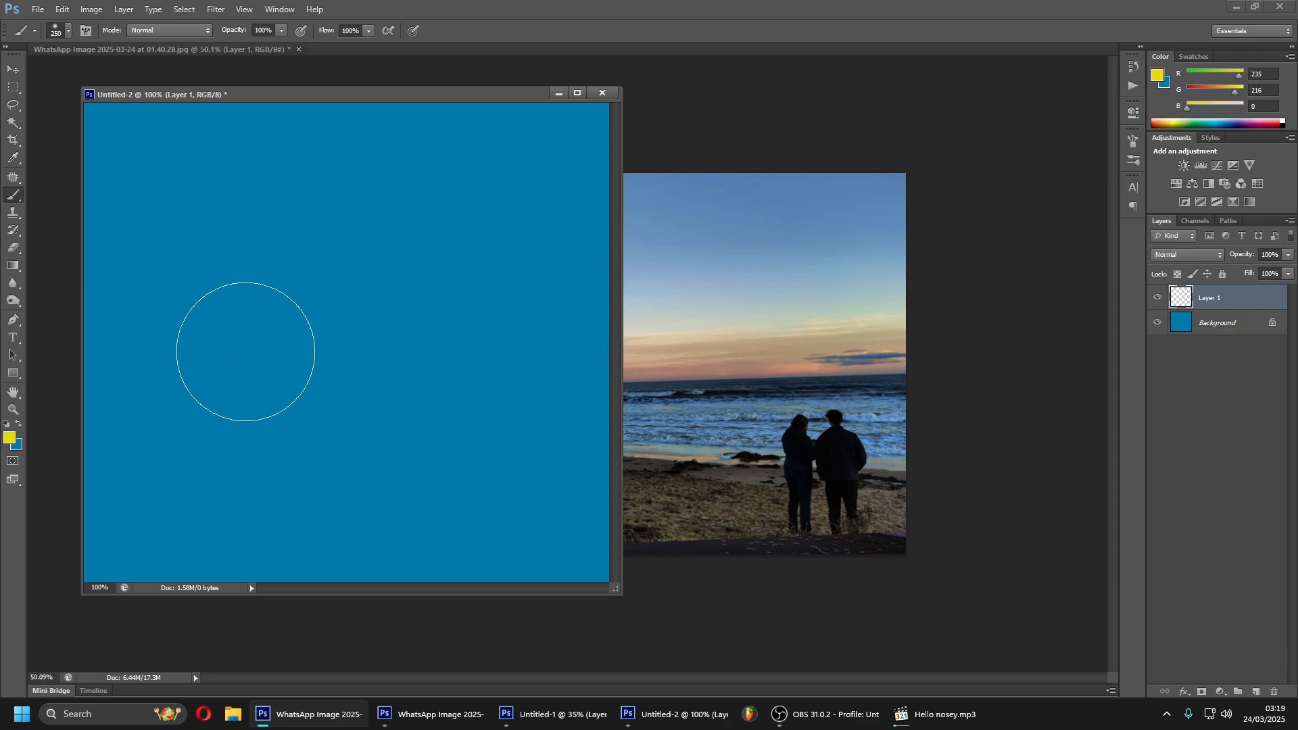
pyautogui.hotkey('alt', 'BackSpace')
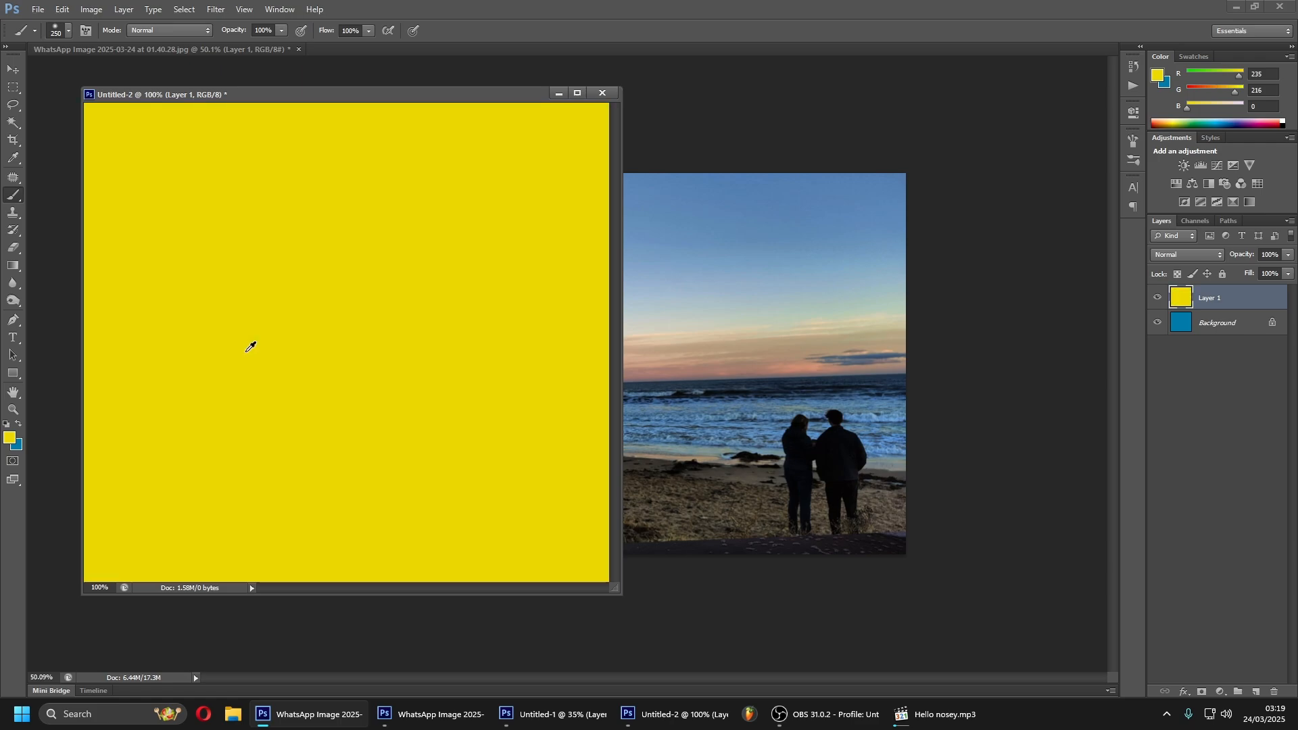
pyautogui.scroll(-2, 267, 354)
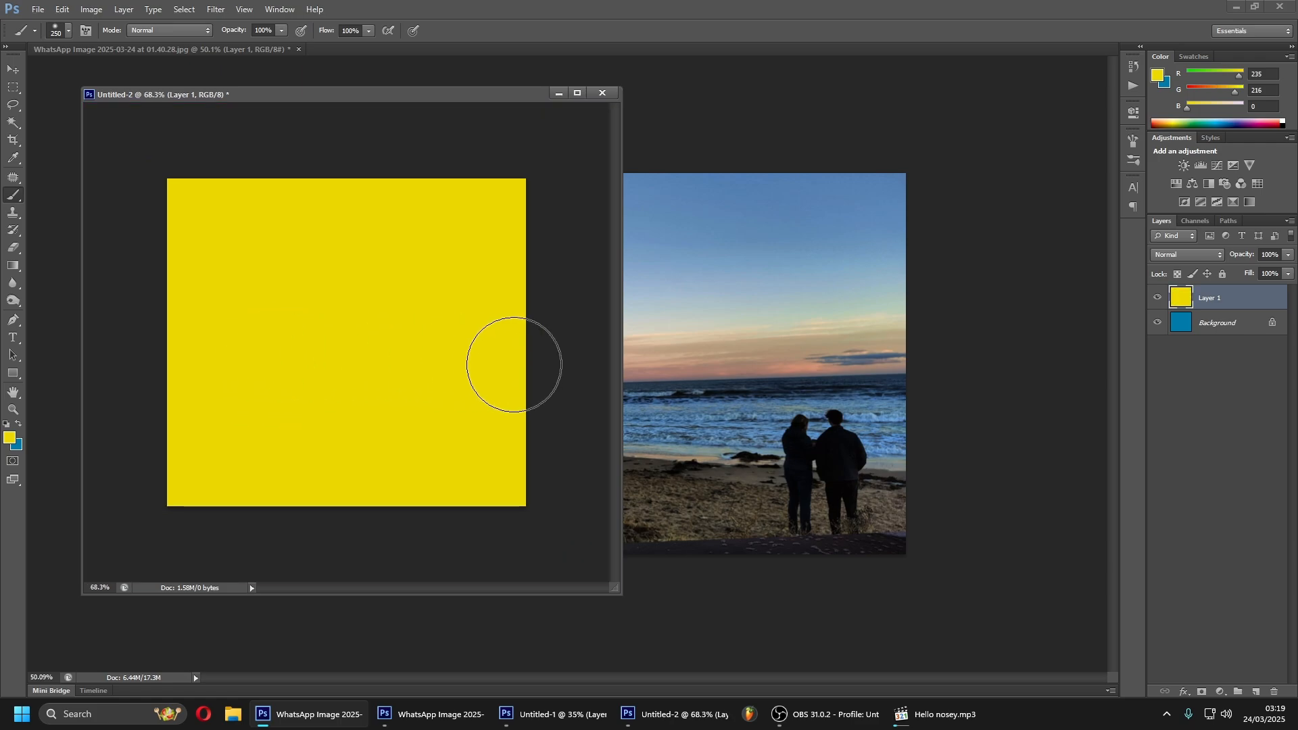
# Step: Convert the blue background into a regular layer and move the yellow Layer 1 beneath it
pyautogui.doubleClick(1217, 323)
pyautogui.click(747, 231)
pyautogui.moveTo(1203, 297); pyautogui.dragTo(1214, 338)
pyautogui.click(1210, 301)
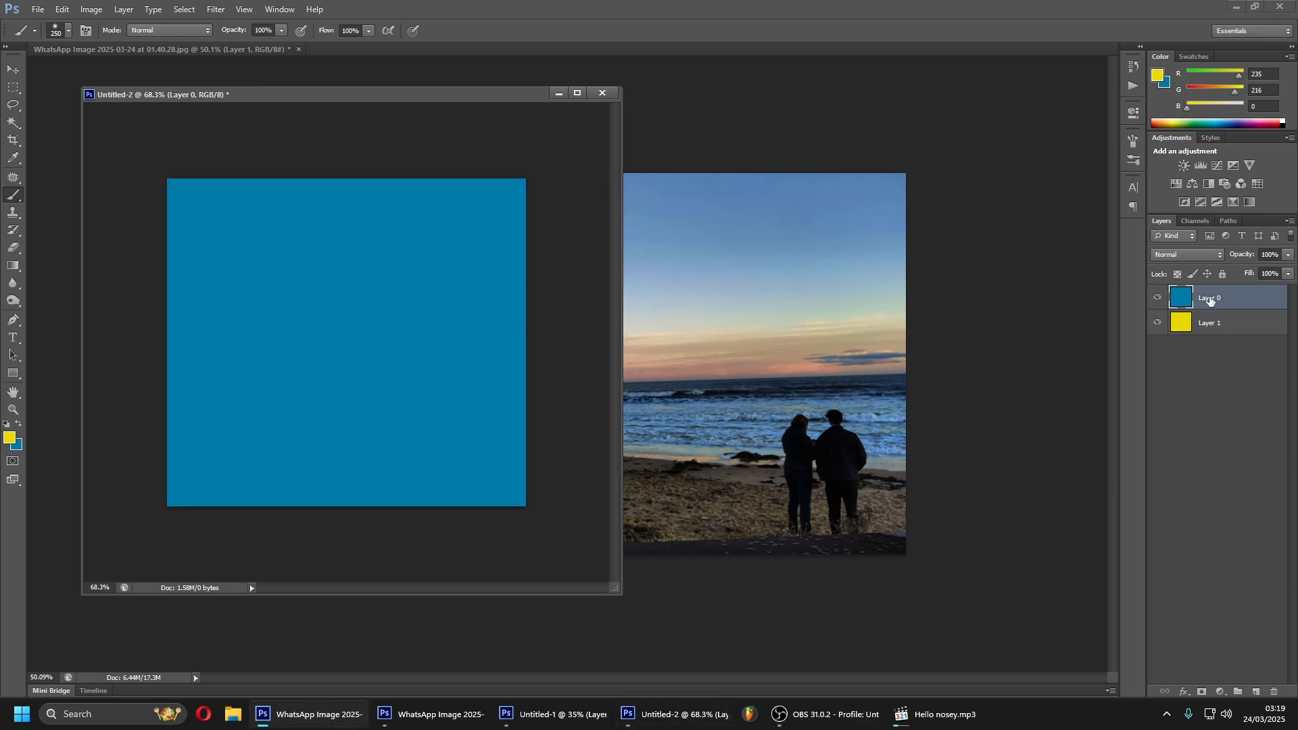
# Step: Add a layer mask to the blue Layer 0, make black the foreground colour and reduce the brush size to 150
pyautogui.click(1202, 691)
pyautogui.click(19, 426)
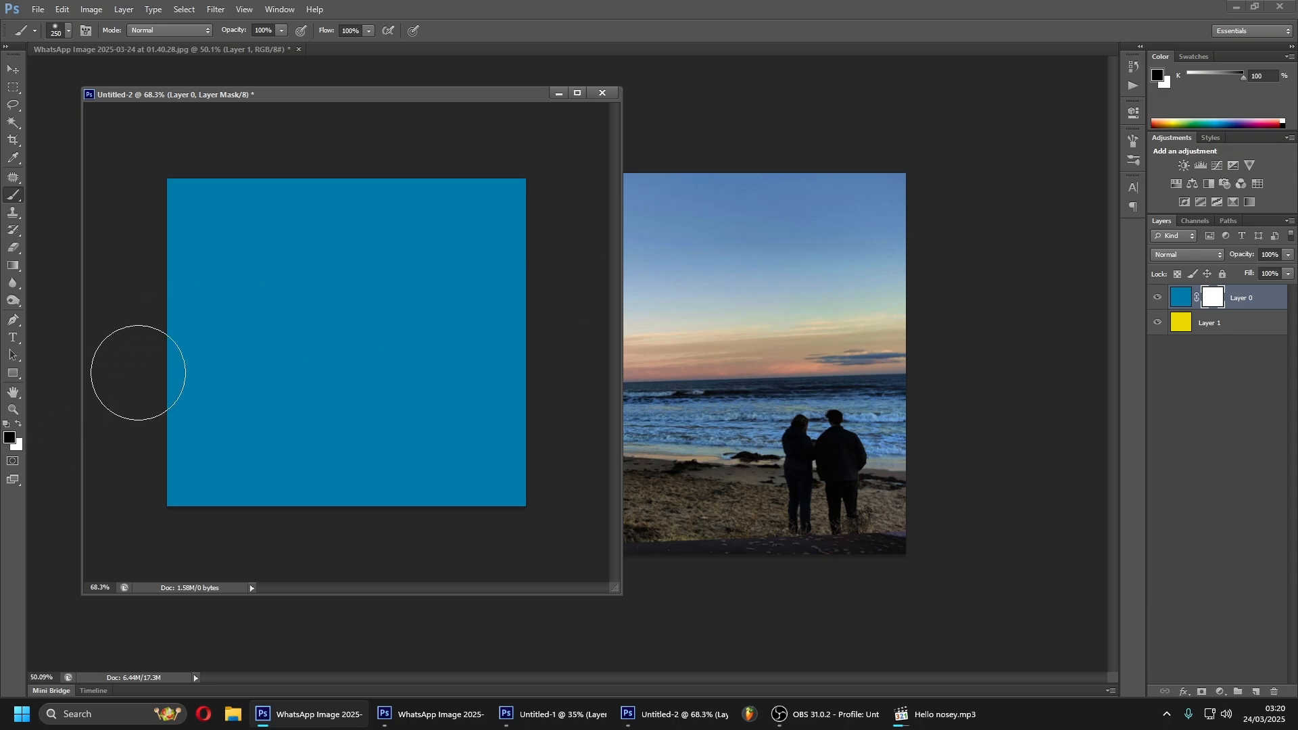
pyautogui.press('[')
# Step: Set the foreground colour to pure white in the Color Picker and return to the Brush tool
pyautogui.click(10, 437)
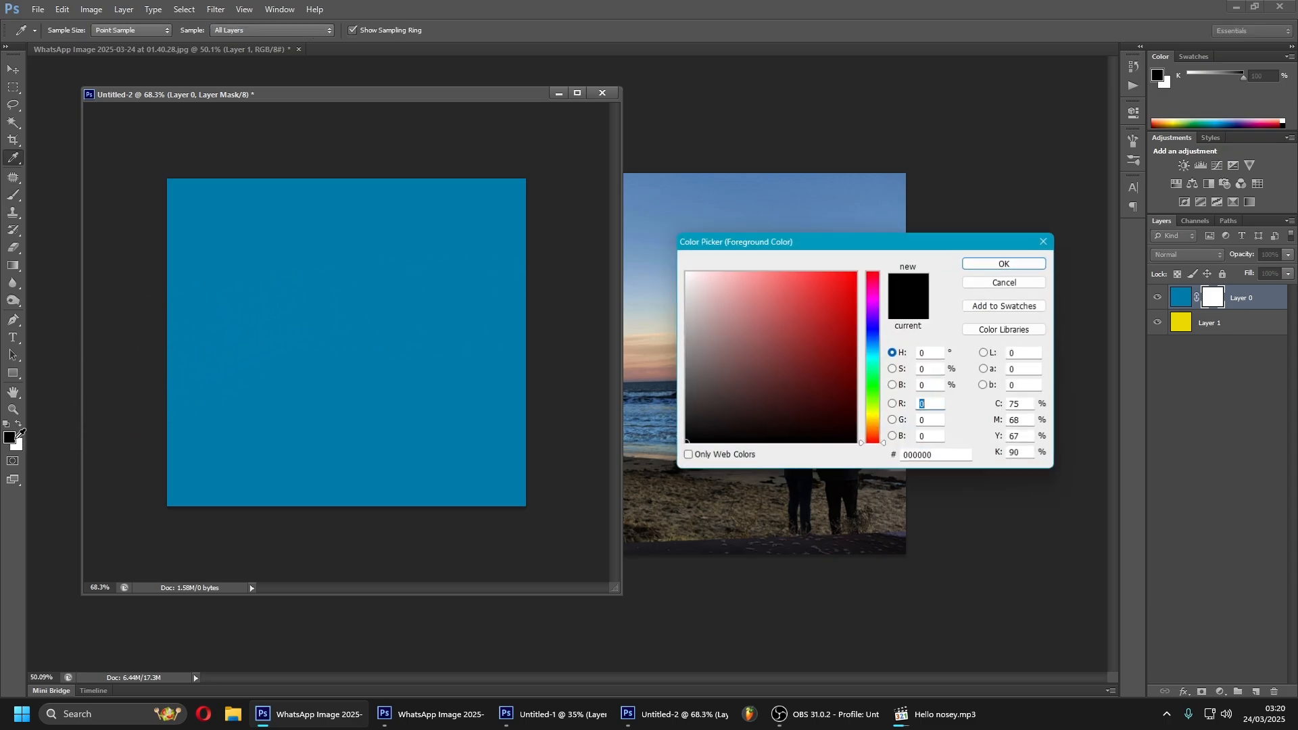
pyautogui.moveTo(686, 440)
pyautogui.mouseDown()
pyautogui.moveTo(684, 367)
pyautogui.moveTo(634, 453)
pyautogui.moveTo(629, 270)
pyautogui.mouseUp()
pyautogui.click(1005, 262)
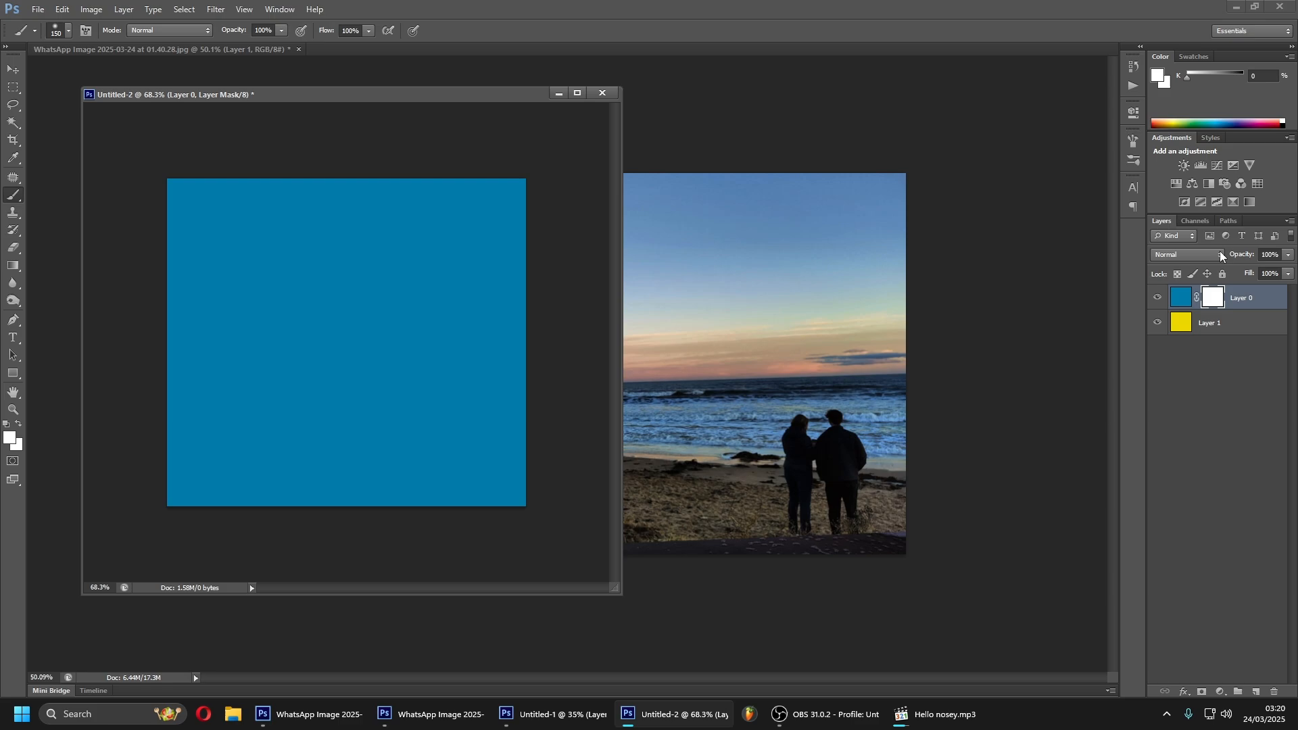
pyautogui.press('b')
pyautogui.moveTo(1240, 256)
pyautogui.mouseDown()
pyautogui.moveTo(1227, 256)
pyautogui.moveTo(1293, 265)
pyautogui.mouseUp()
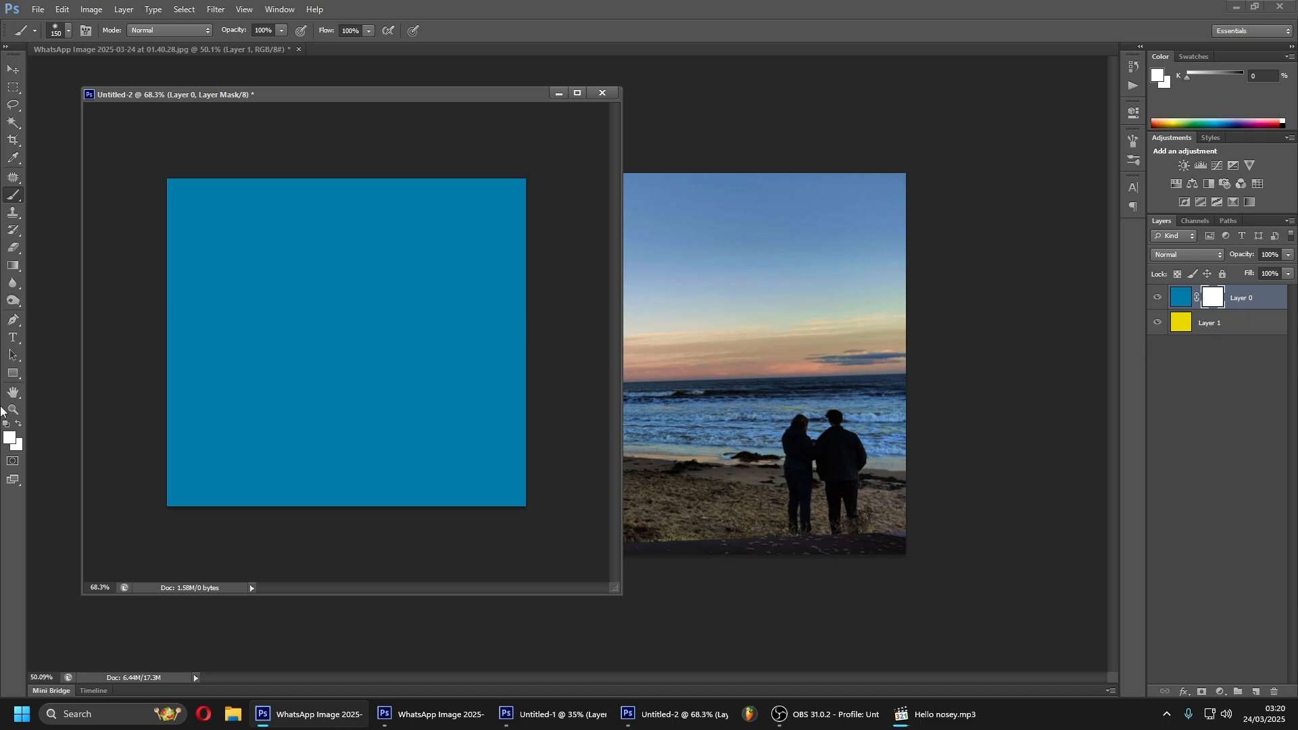
# Step: Set the foreground colour to black (000000) and brush over the upper half of Layer 0's mask to reveal the yellow layer
pyautogui.click(9, 437)
pyautogui.click(617, 455)
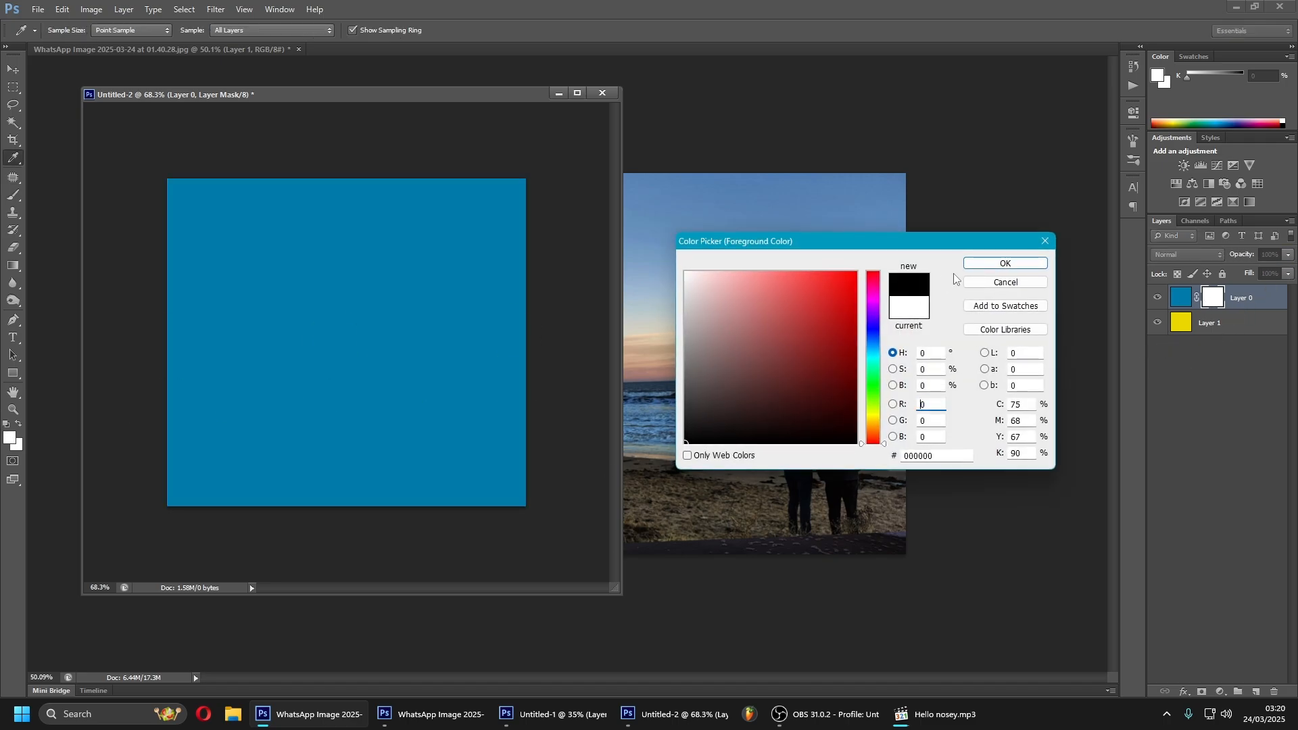
pyautogui.click(1000, 263)
pyautogui.press('b')
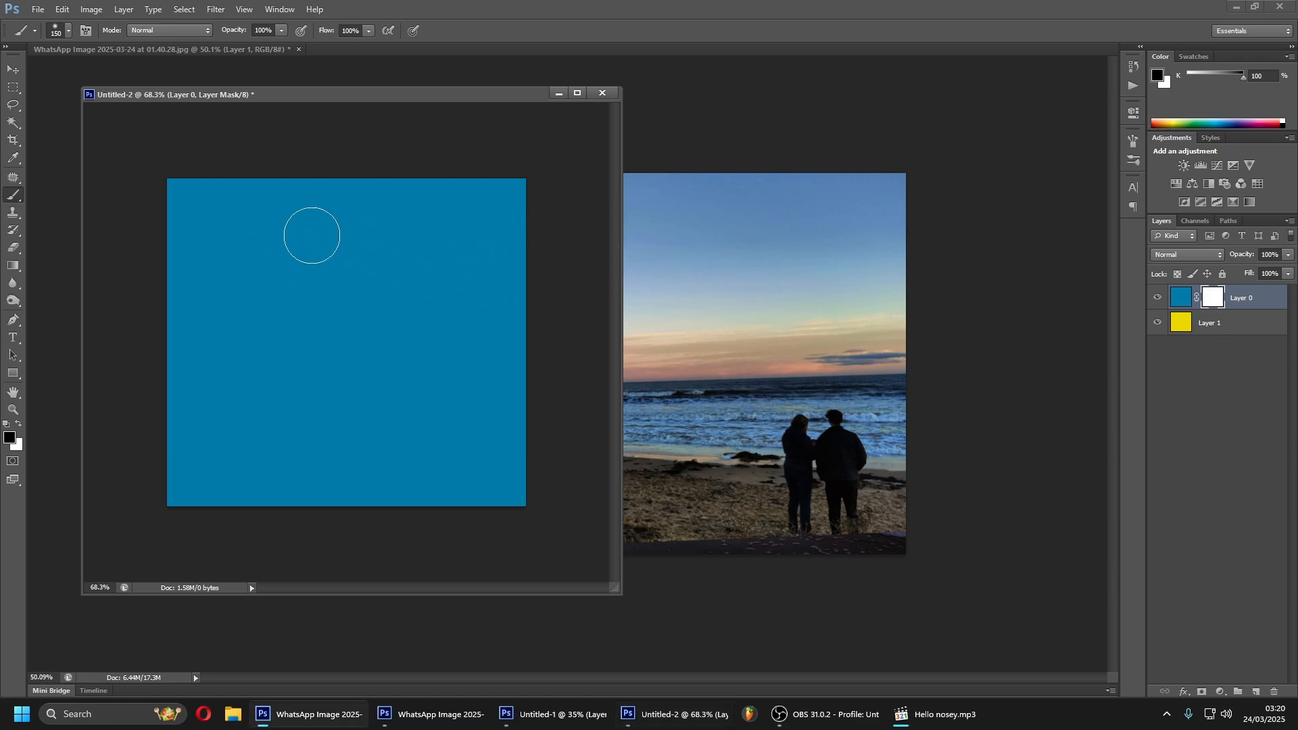
pyautogui.moveTo(167, 187)
pyautogui.mouseDown()
pyautogui.moveTo(517, 193)
pyautogui.moveTo(396, 217)
pyautogui.moveTo(177, 226)
pyautogui.mouseUp()
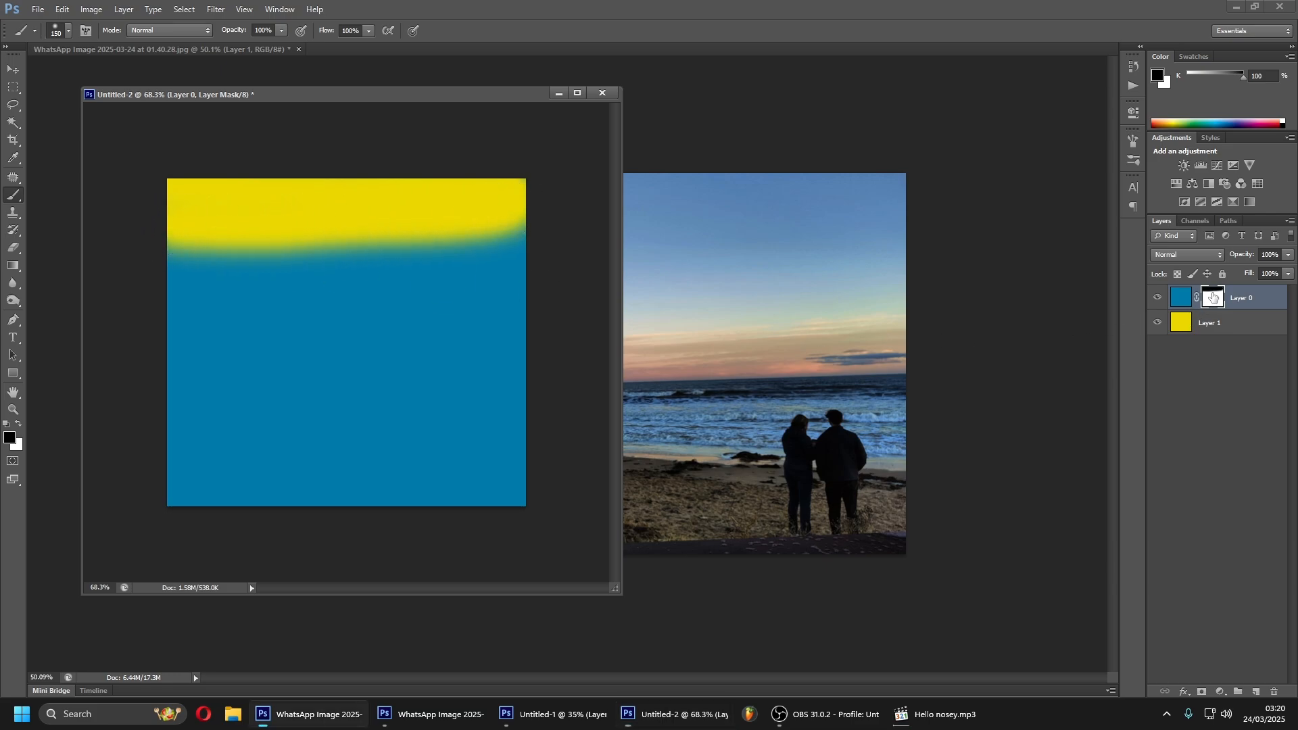
pyautogui.moveTo(197, 223)
pyautogui.mouseDown()
pyautogui.moveTo(223, 237)
pyautogui.moveTo(548, 244)
pyautogui.moveTo(160, 285)
pyautogui.moveTo(412, 292)
pyautogui.moveTo(151, 318)
pyautogui.mouseUp()
# Step: Paint white over the blackened upper half of Layer 0's mask to bring the blue back
pyautogui.click(19, 424)
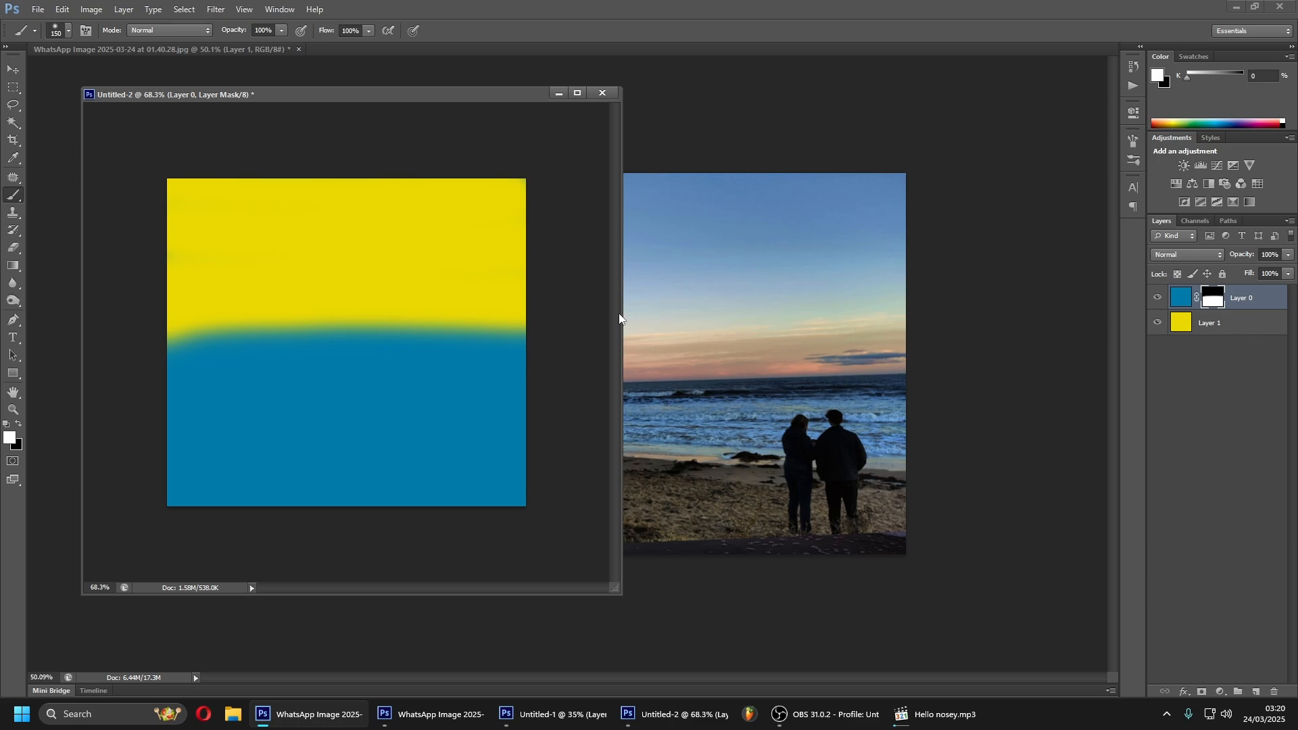
pyautogui.moveTo(530, 324)
pyautogui.mouseDown()
pyautogui.moveTo(145, 348)
pyautogui.moveTo(335, 312)
pyautogui.moveTo(522, 304)
pyautogui.moveTo(136, 287)
pyautogui.moveTo(552, 273)
pyautogui.moveTo(98, 253)
pyautogui.moveTo(550, 235)
pyautogui.moveTo(75, 203)
pyautogui.moveTo(549, 192)
pyautogui.mouseUp()
# Step: Paint a black band along the upper edge of Layer 0's mask, and cover the band again with white
pyautogui.click(19, 423)
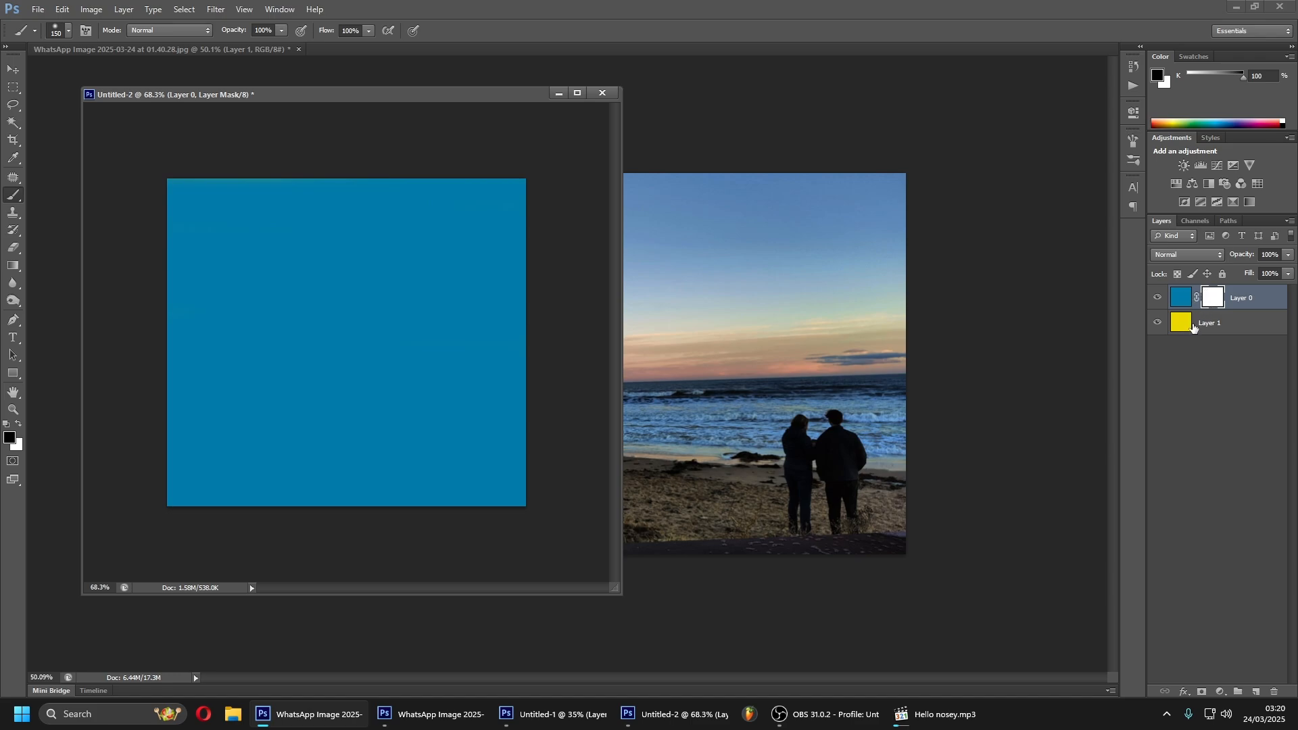
pyautogui.moveTo(168, 194)
pyautogui.mouseDown()
pyautogui.moveTo(528, 183)
pyautogui.moveTo(138, 200)
pyautogui.mouseUp()
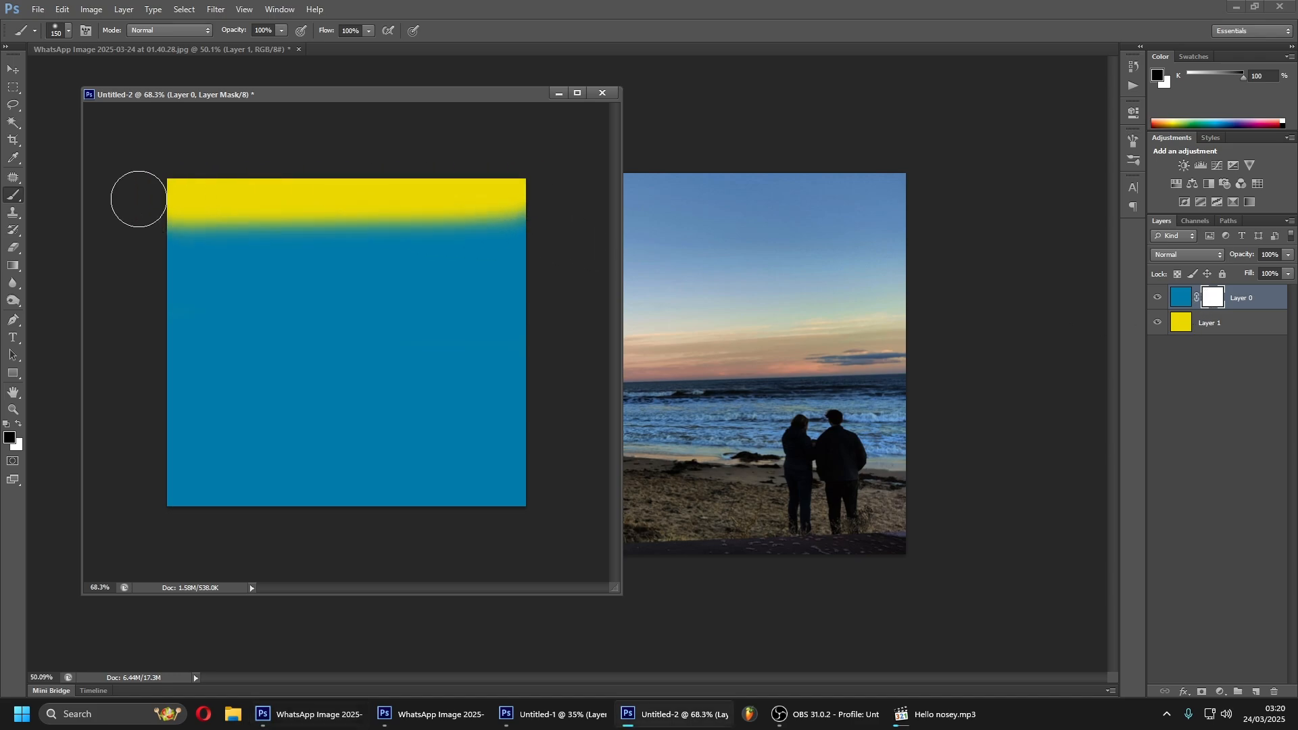
pyautogui.click(18, 424)
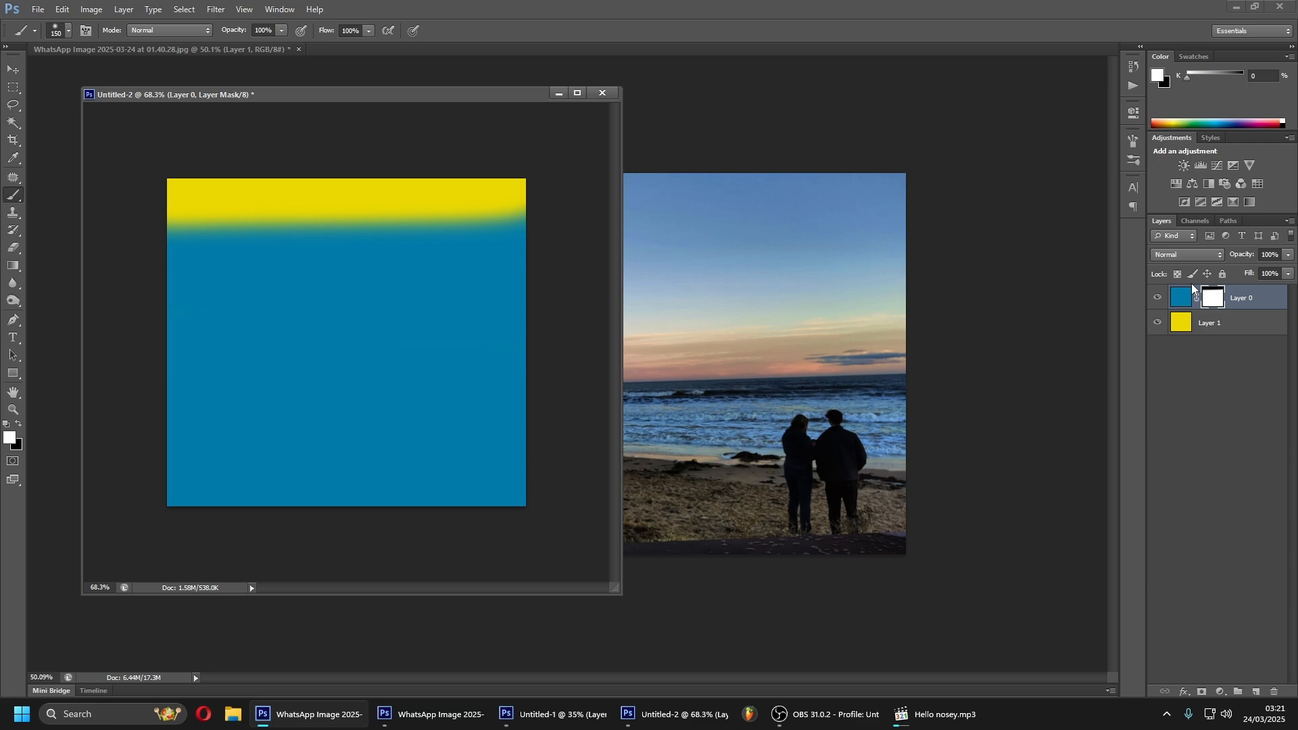
pyautogui.moveTo(151, 217)
pyautogui.mouseDown()
pyautogui.moveTo(603, 210)
pyautogui.moveTo(58, 186)
pyautogui.moveTo(446, 194)
pyautogui.moveTo(379, 194)
pyautogui.mouseUp()
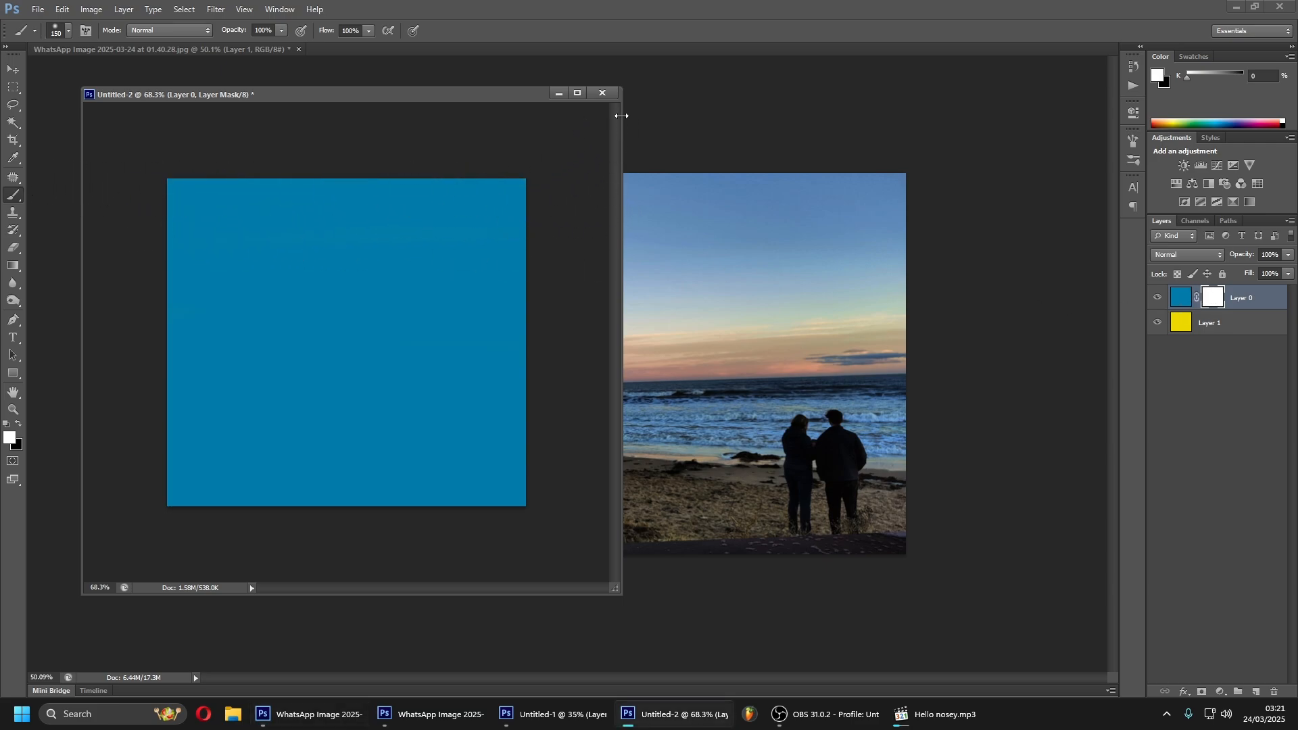
# Step: Close the Untitled-2 test document without saving its changes
pyautogui.click(610, 96)
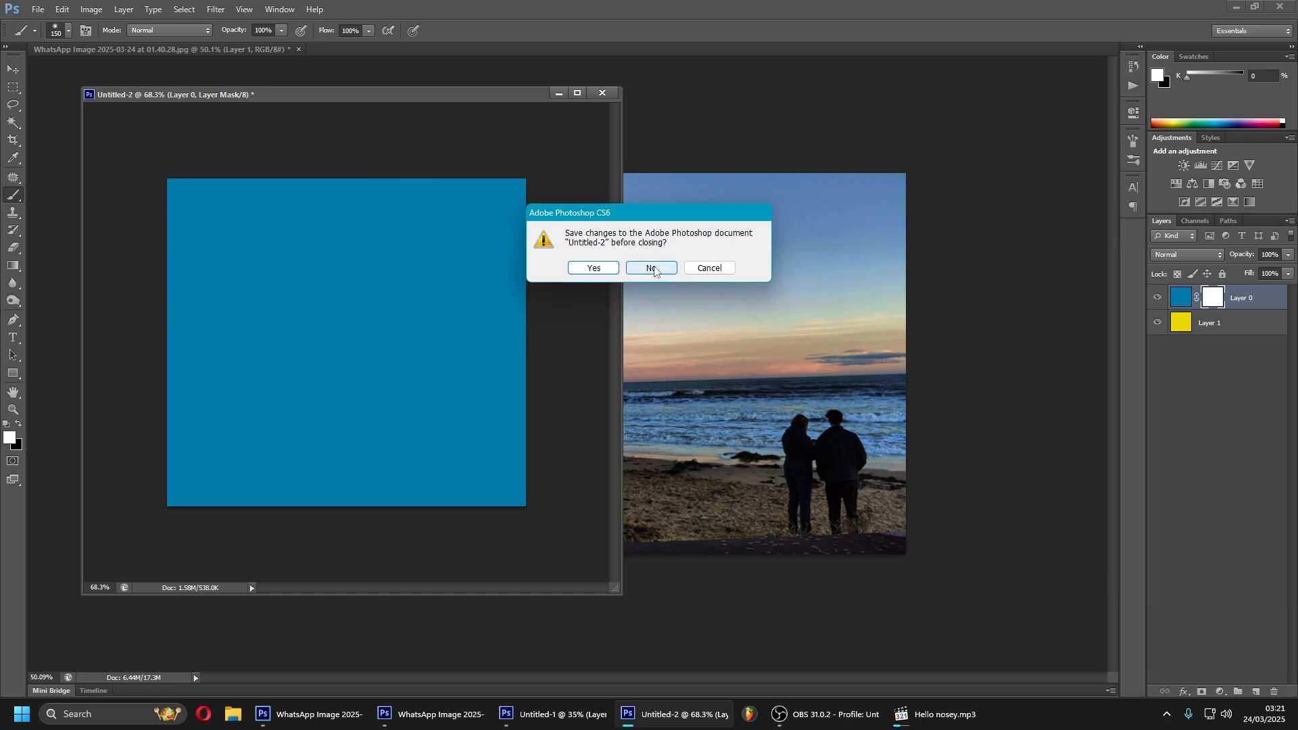
pyautogui.click(651, 266)
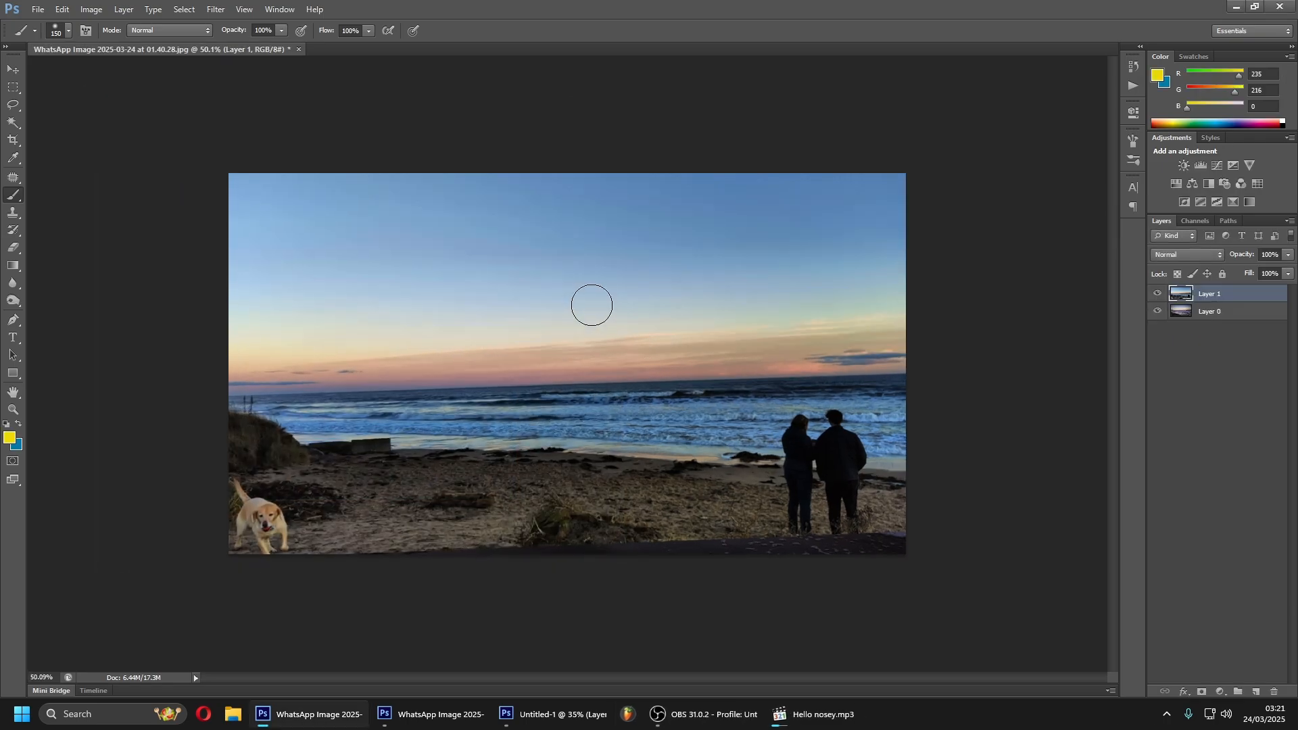
# Step: Put Layer 1 into free transform and lower its opacity to 47% so Layer 0 shows through
pyautogui.scroll(1, 686, 299)
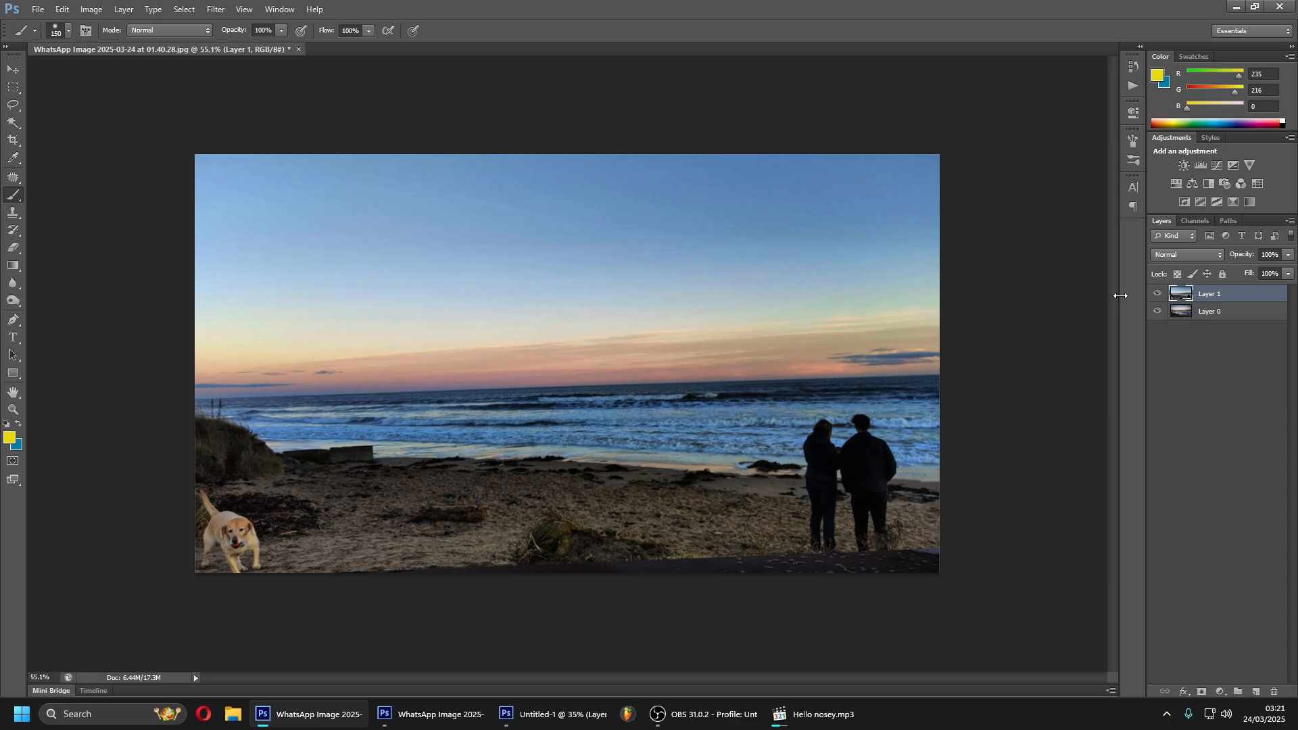
pyautogui.click(1157, 293)
pyautogui.click(1156, 293)
pyautogui.hotkey('ctrl', 't')
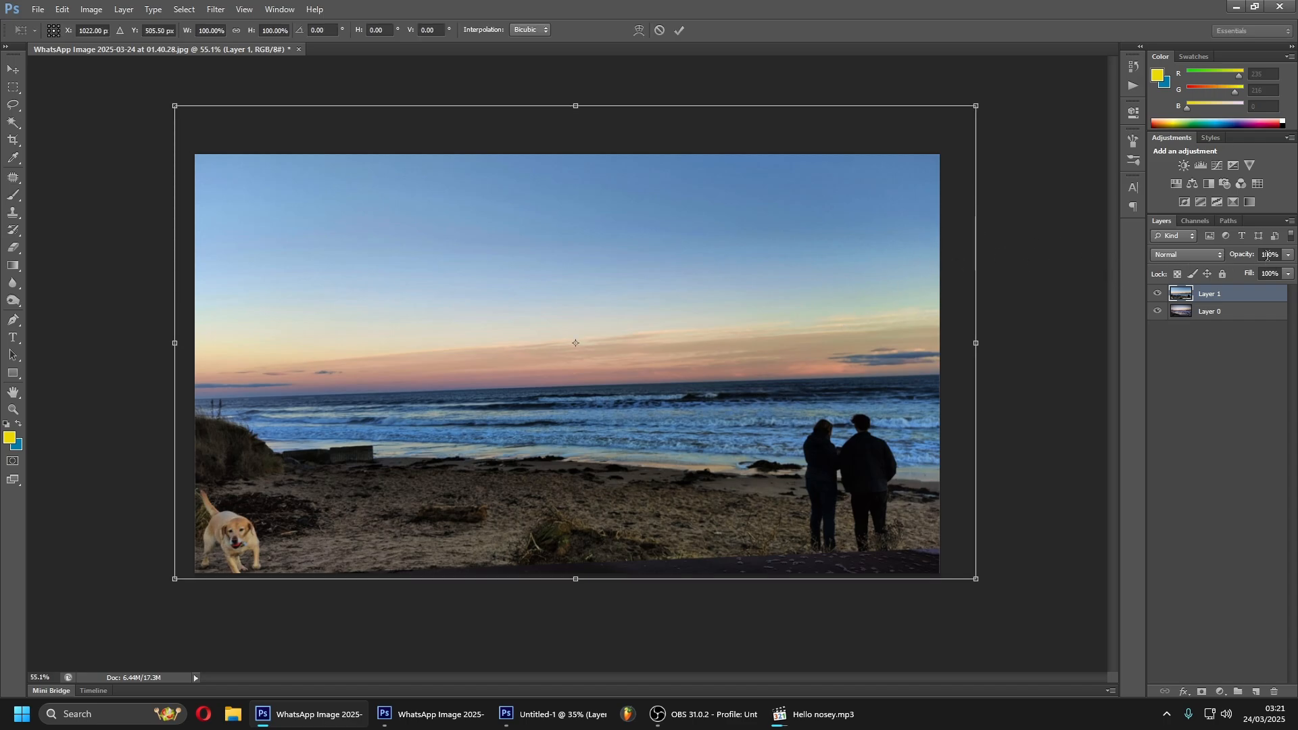
pyautogui.moveTo(1244, 255); pyautogui.dragTo(1209, 257)
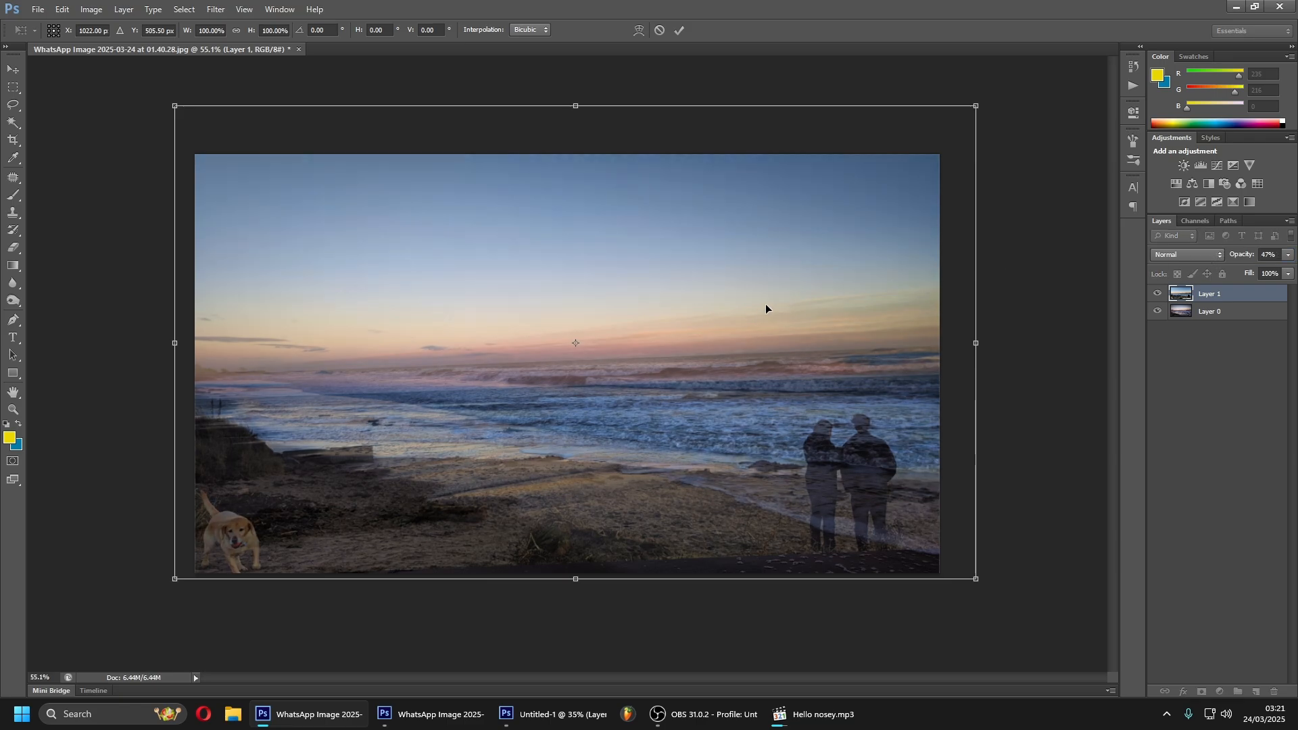
# Step: Move Layer 1 up to about X 1010 px, Y 436.5 px and adjust its rotation to align its horizon with Layer 0's
pyautogui.moveTo(704, 353)
pyautogui.mouseDown()
pyautogui.moveTo(701, 369)
pyautogui.moveTo(704, 318)
pyautogui.moveTo(700, 330)
pyautogui.mouseUp()
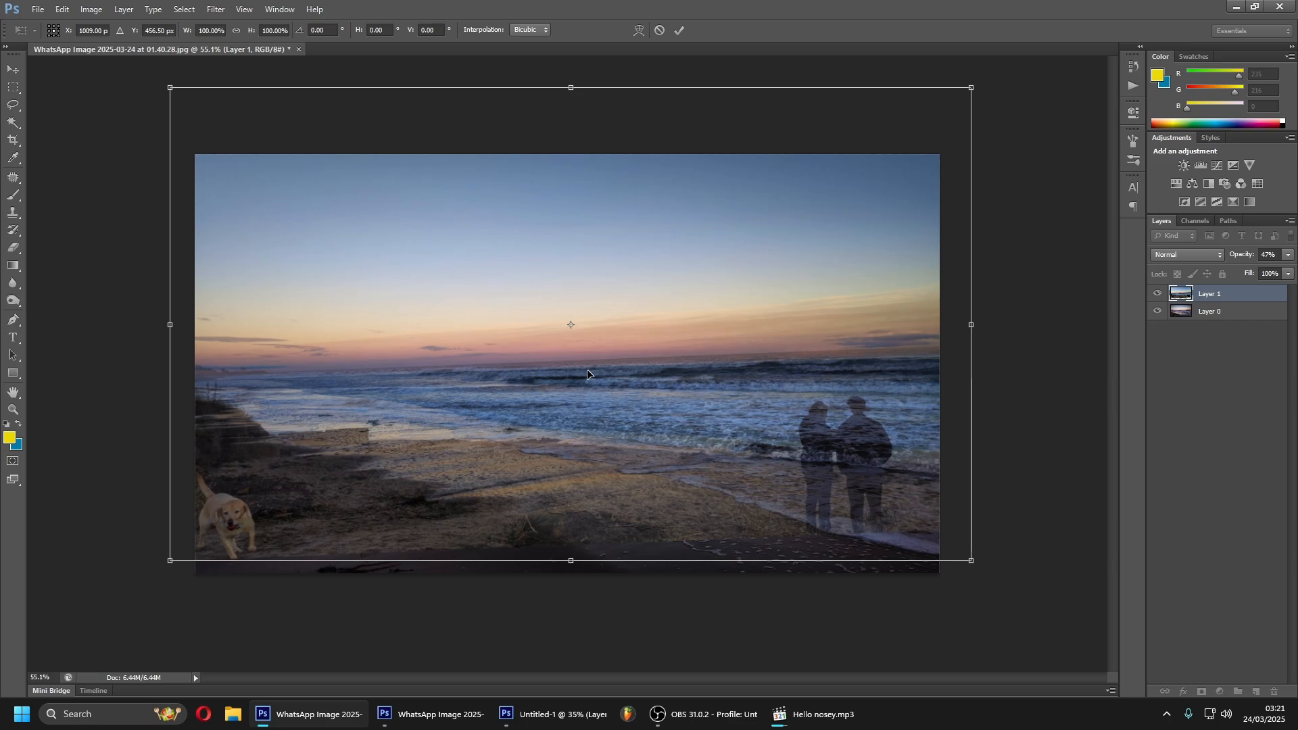
pyautogui.scroll(2, 549, 409)
pyautogui.moveTo(551, 408); pyautogui.dragTo(577, 380)
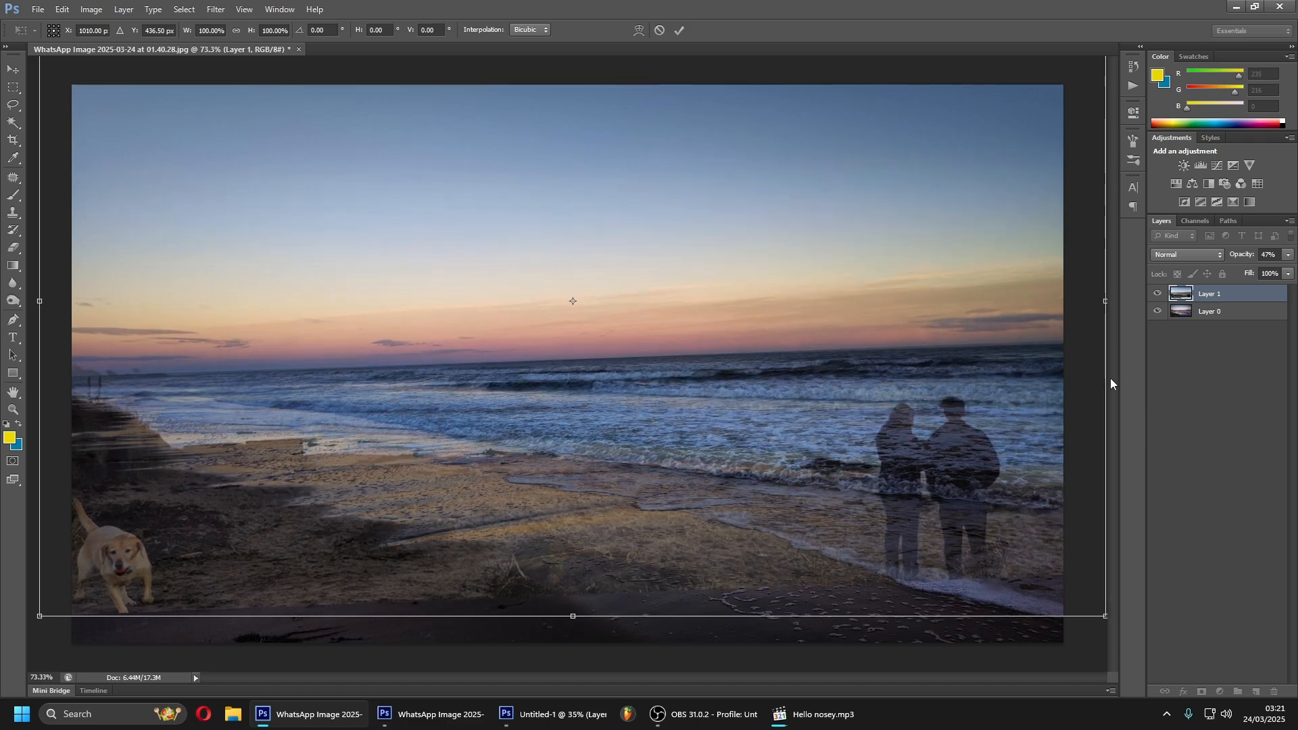
pyautogui.hotkey('ctrl', '-')
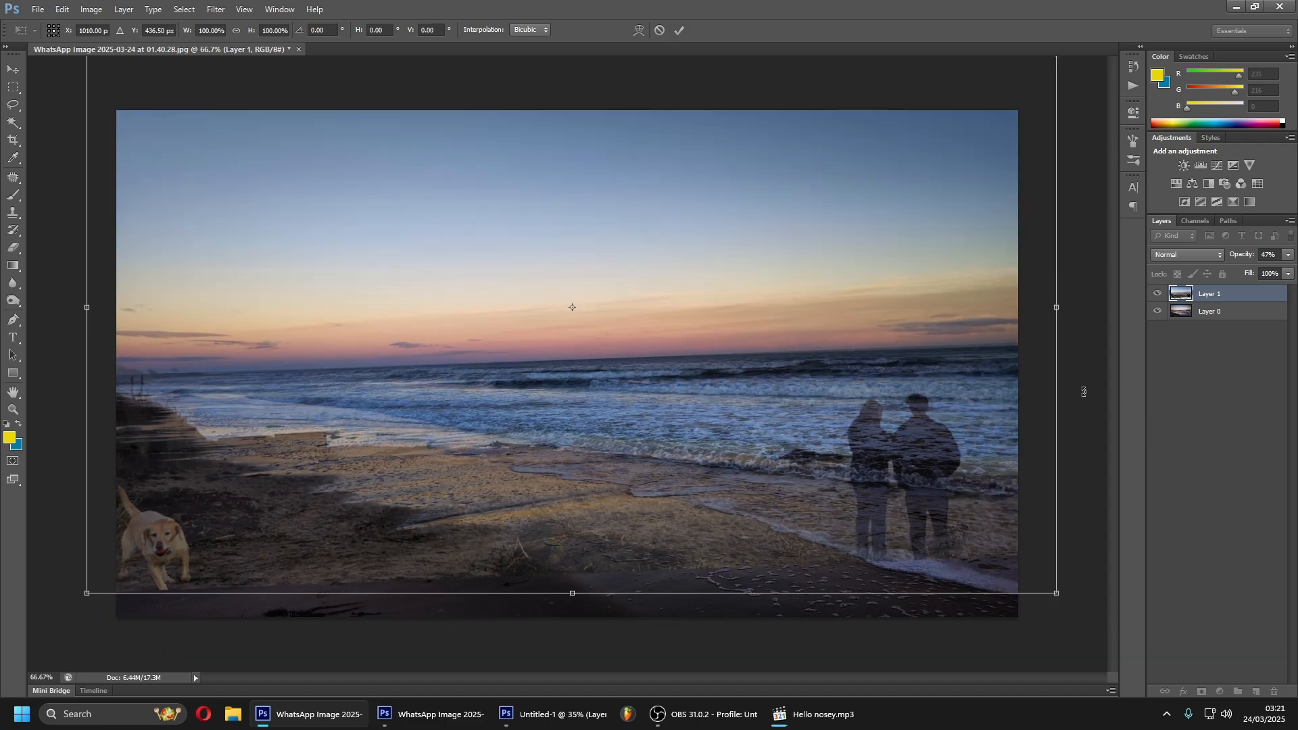
pyautogui.moveTo(1083, 391); pyautogui.dragTo(1085, 388)
pyautogui.press('Return')
# Step: Switch to the Brush tool and restore Layer 1's opacity to 100%
pyautogui.press('b')
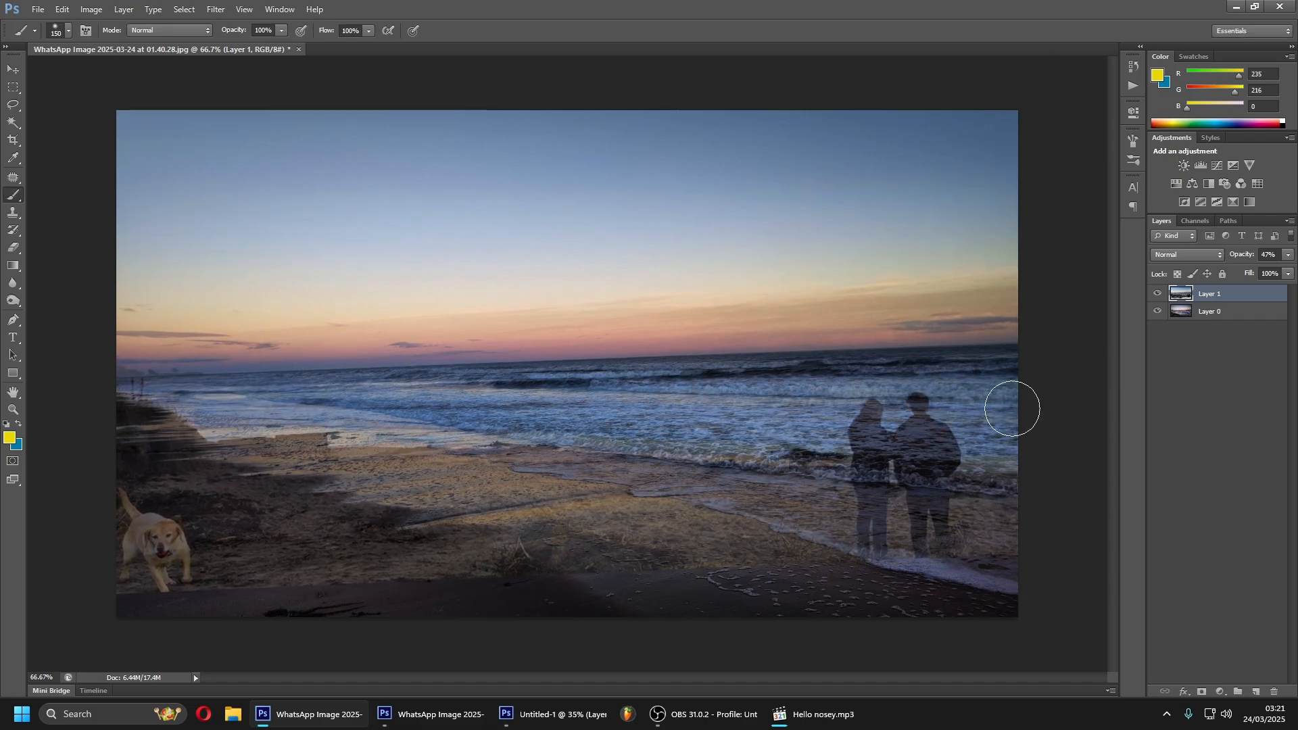
pyautogui.moveTo(1231, 256); pyautogui.dragTo(1288, 257)
pyautogui.hotkey('ctrl', '-')
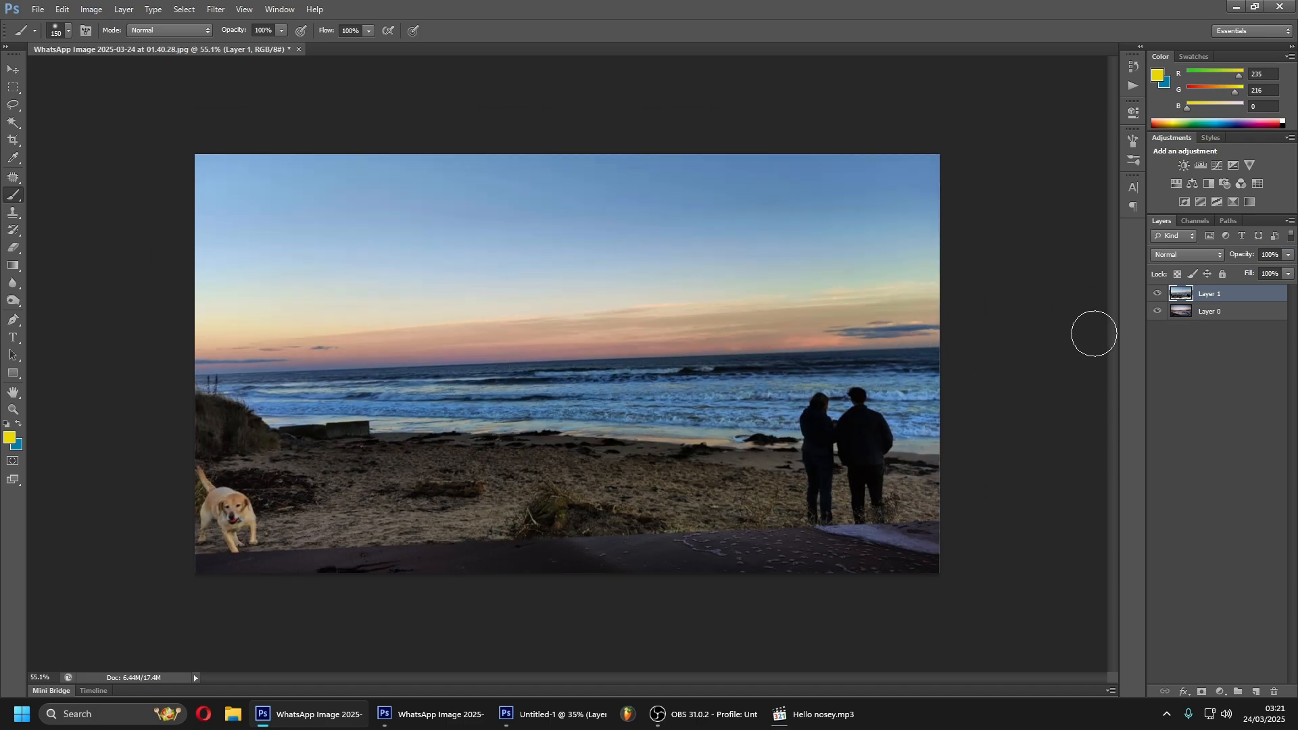
# Step: Add a layer mask to Layer 1 and paint black across the lower edge of its beach to reveal Layer 0
pyautogui.click(1201, 691)
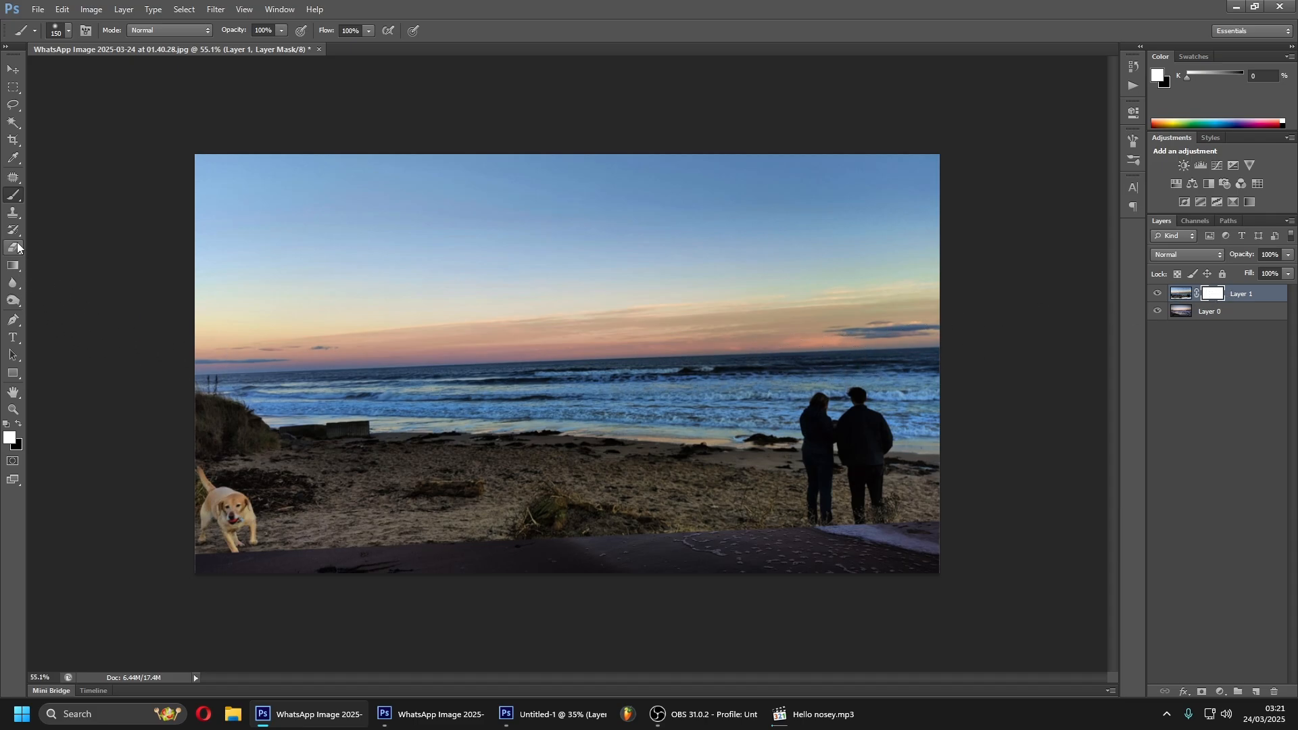
pyautogui.click(18, 424)
pyautogui.moveTo(205, 538)
pyautogui.mouseDown()
pyautogui.moveTo(814, 516)
pyautogui.moveTo(1035, 449)
pyautogui.mouseUp()
# Step: Paint a yellow stroke on Layer 1's image instead of its mask, and undo the stroke
pyautogui.click(1180, 293)
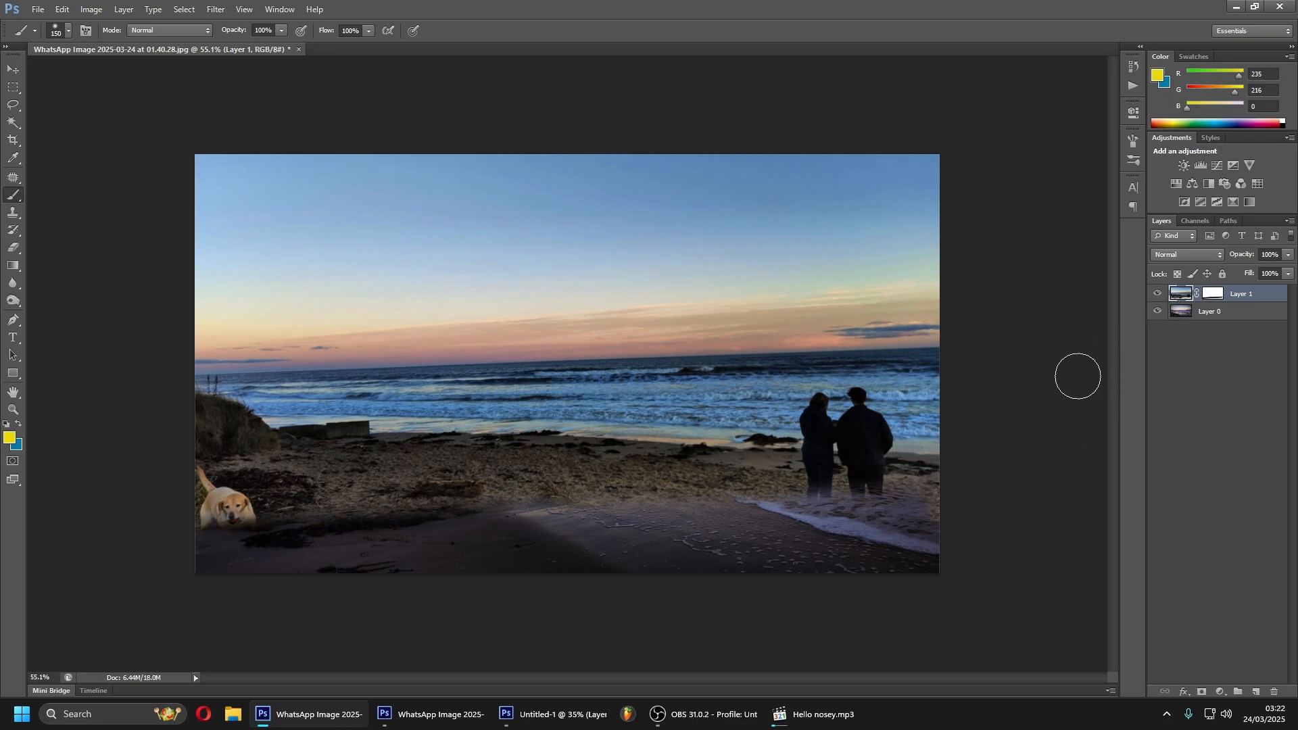
pyautogui.click(1212, 294)
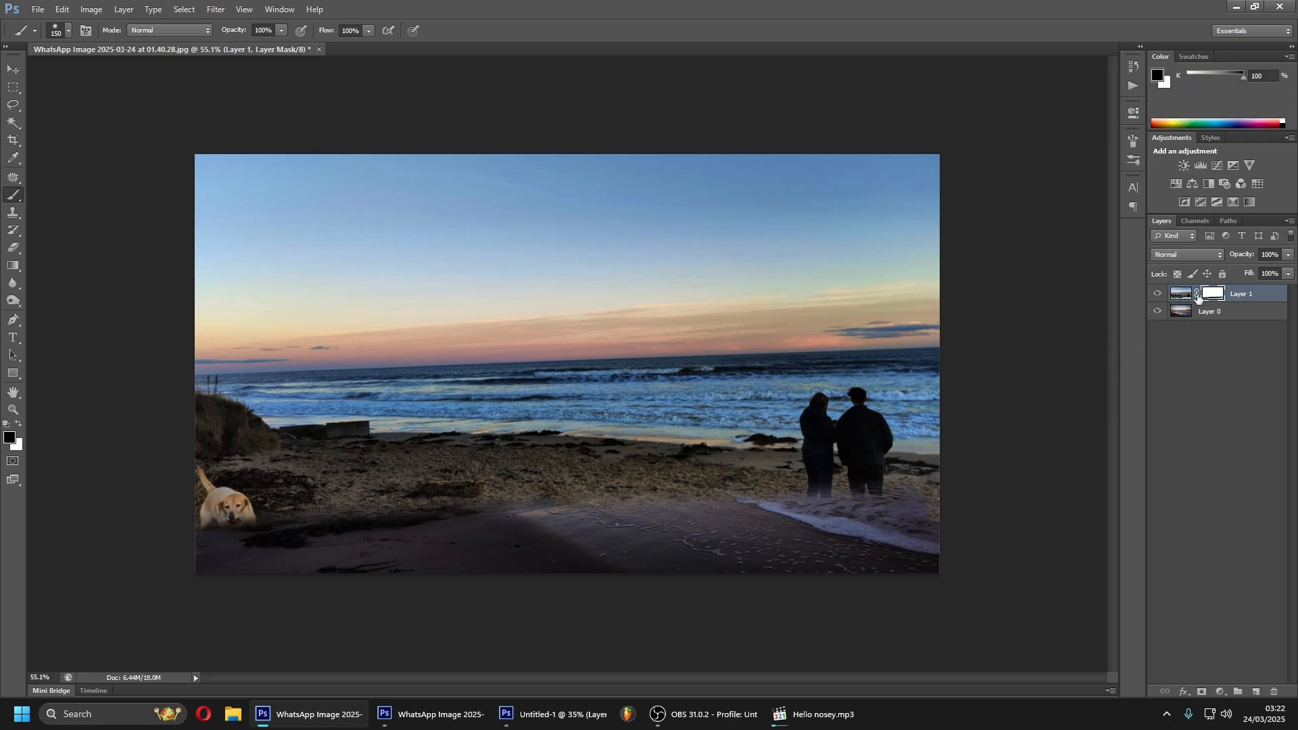
pyautogui.click(1180, 294)
pyautogui.moveTo(874, 406)
pyautogui.mouseDown()
pyautogui.moveTo(750, 392)
pyautogui.moveTo(807, 361)
pyautogui.moveTo(467, 320)
pyautogui.moveTo(430, 327)
pyautogui.mouseUp()
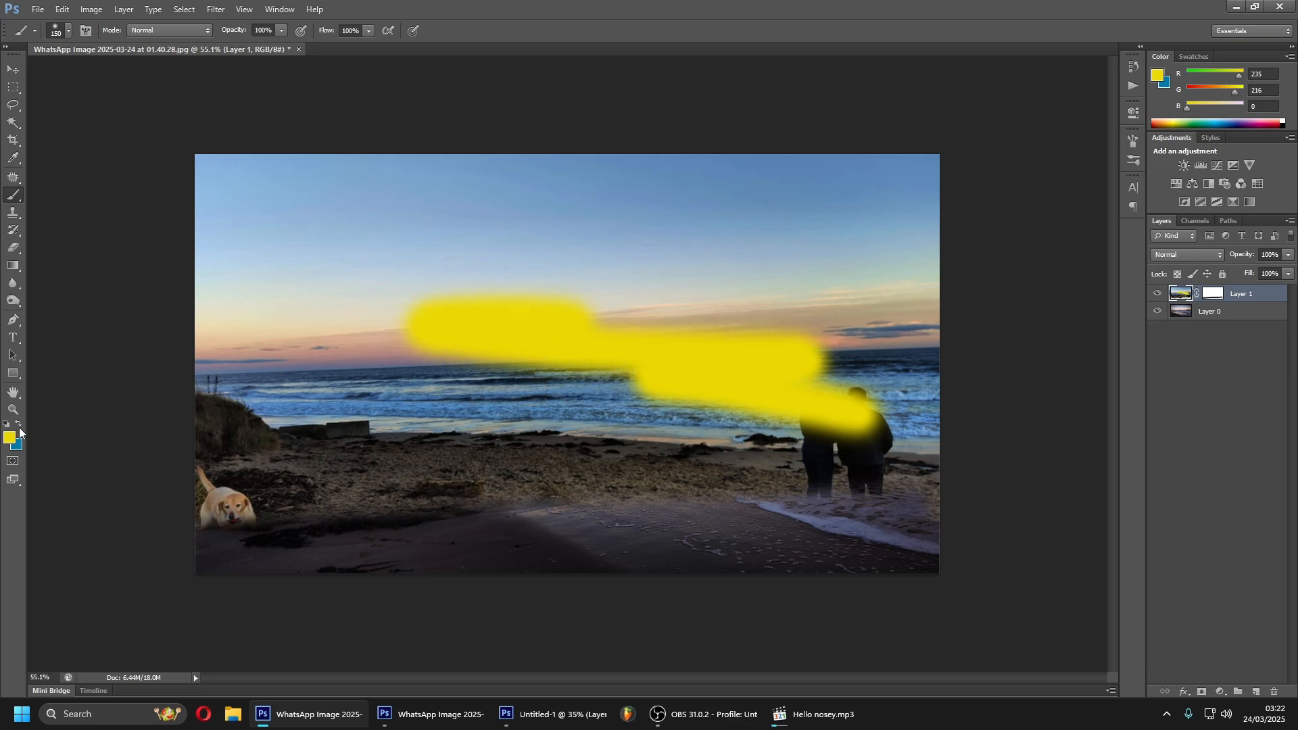
pyautogui.hotkey('ctrl', 'z')
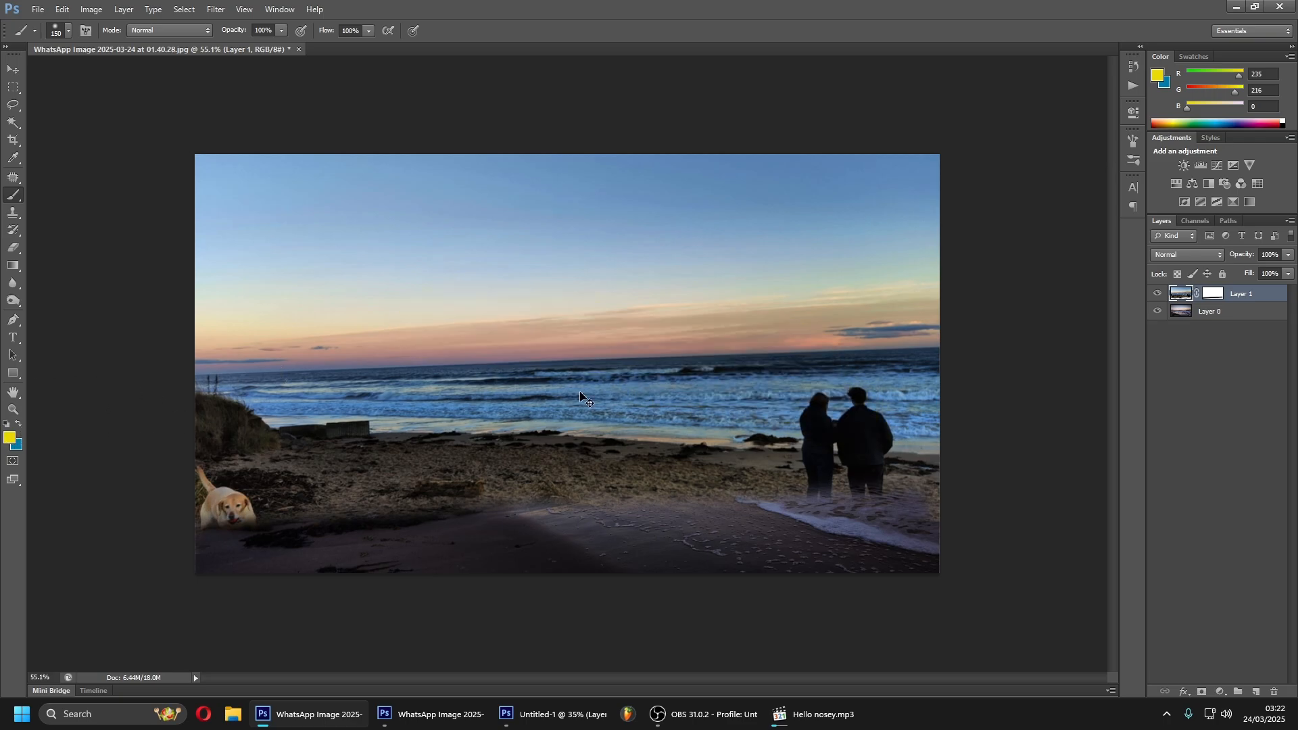
# Step: Paint black on Layer 1's mask over the dog, the couple and the beach to reveal Layer 0's shoreline
pyautogui.click(1213, 294)
pyautogui.press('d')
pyautogui.moveTo(905, 465)
pyautogui.mouseDown()
pyautogui.moveTo(160, 514)
pyautogui.moveTo(937, 433)
pyautogui.mouseUp()
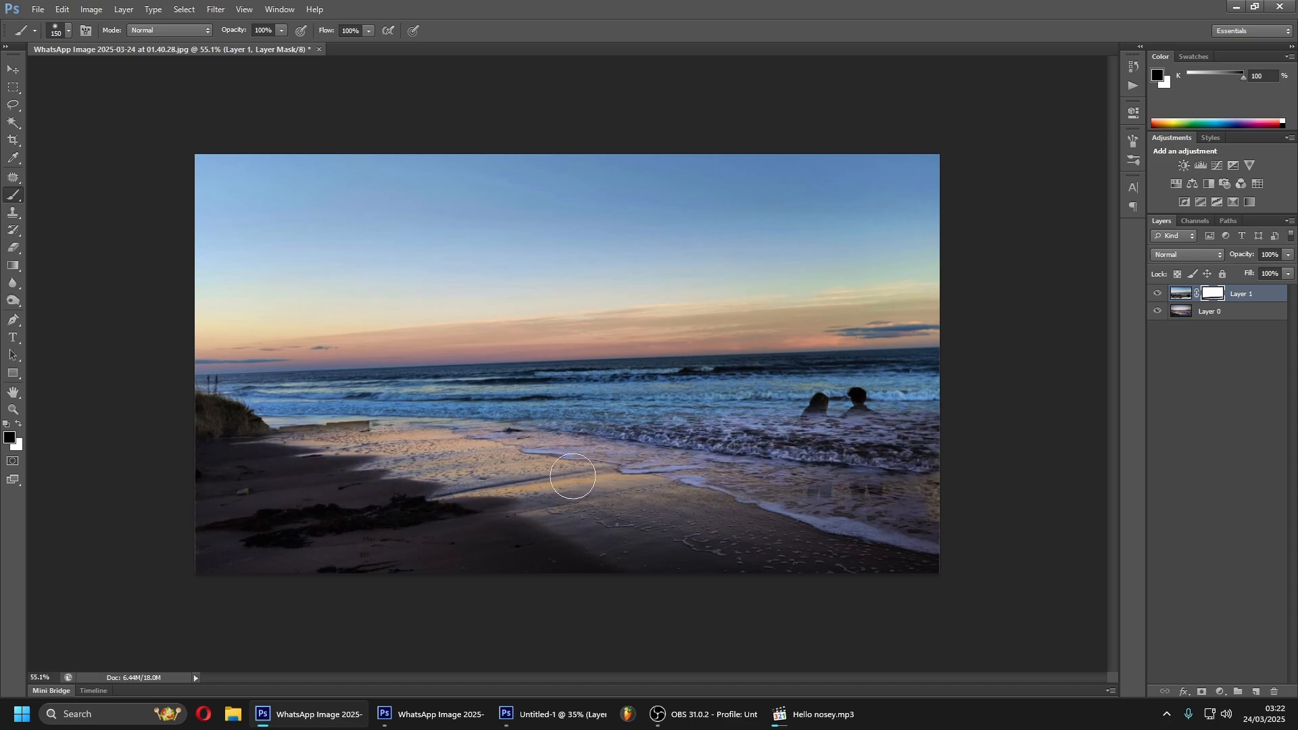
pyautogui.moveTo(953, 423)
pyautogui.mouseDown()
pyautogui.moveTo(821, 408)
pyautogui.moveTo(353, 420)
pyautogui.moveTo(206, 397)
pyautogui.mouseUp()
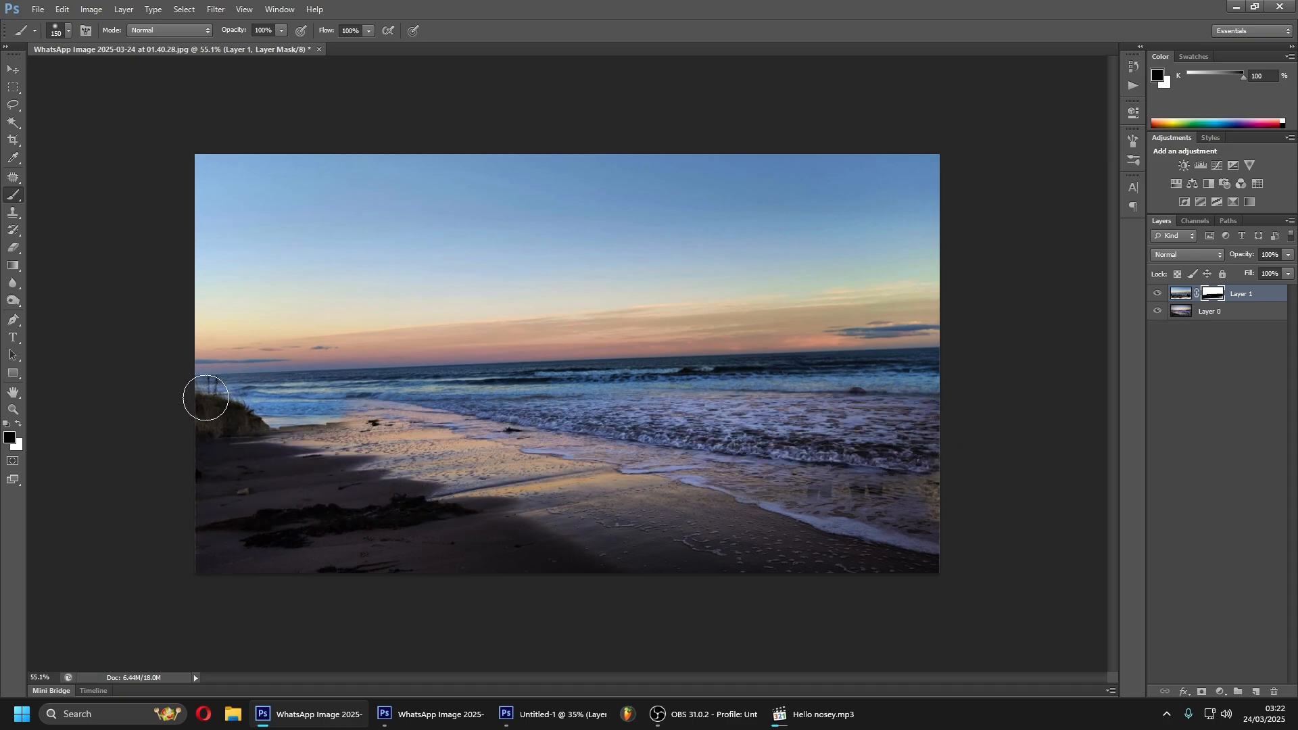
# Step: Reduce the brush size to 100 and mask Layer 1's remaining sea along the horizon and the grassy dune in black
pyautogui.press('[')
pyautogui.press('[')
pyautogui.keyDown('shift'); pyautogui.click(939, 362); pyautogui.keyUp('shift')
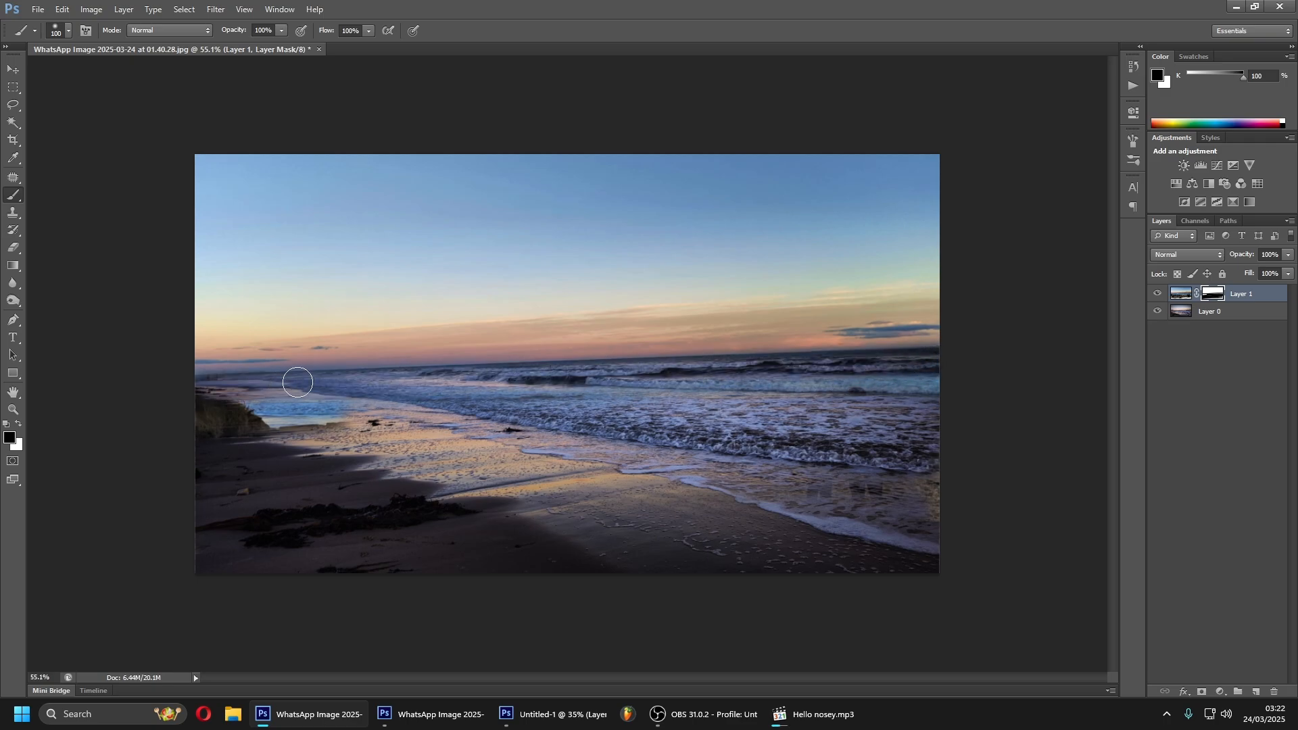
pyautogui.moveTo(298, 383)
pyautogui.mouseDown()
pyautogui.moveTo(401, 420)
pyautogui.moveTo(181, 402)
pyautogui.mouseUp()
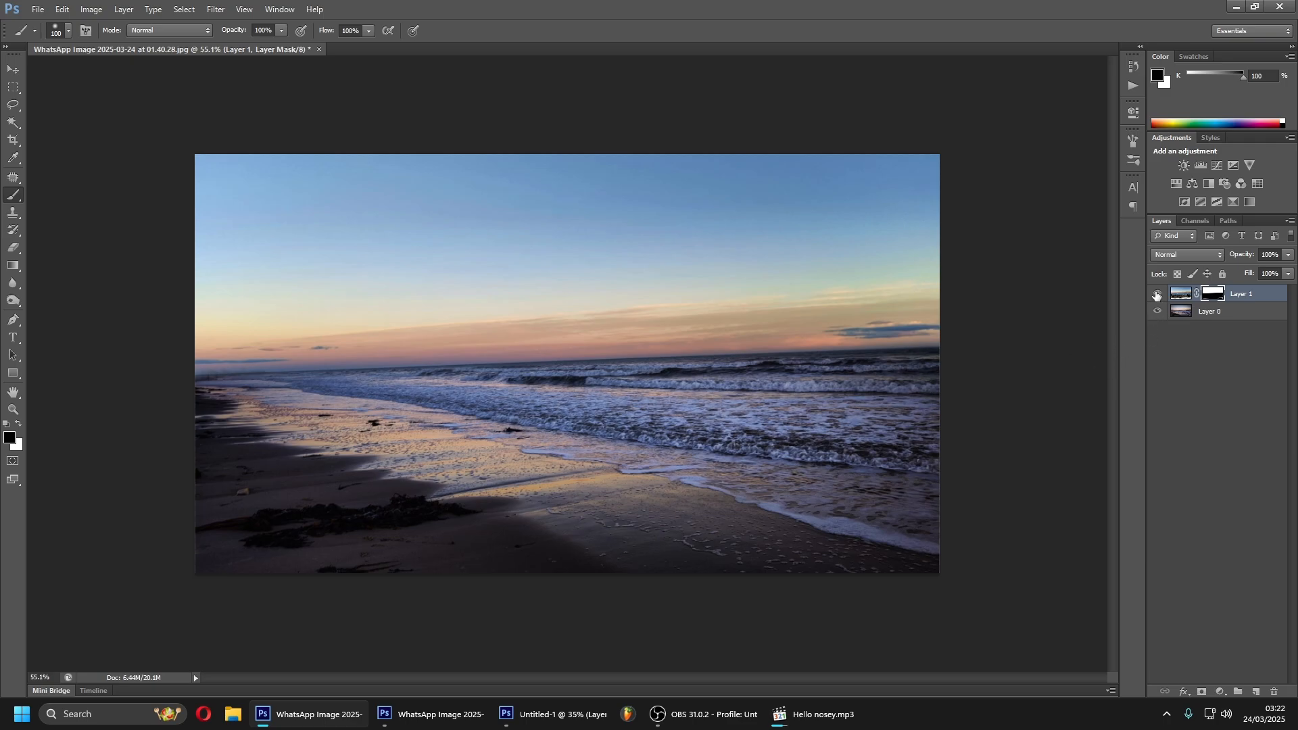
# Step: Toggle Layer 1's visibility repeatedly to compare the blended sky with Layer 0's original sky
pyautogui.click(1156, 294)
pyautogui.click(1157, 295)
pyautogui.click(1156, 294)
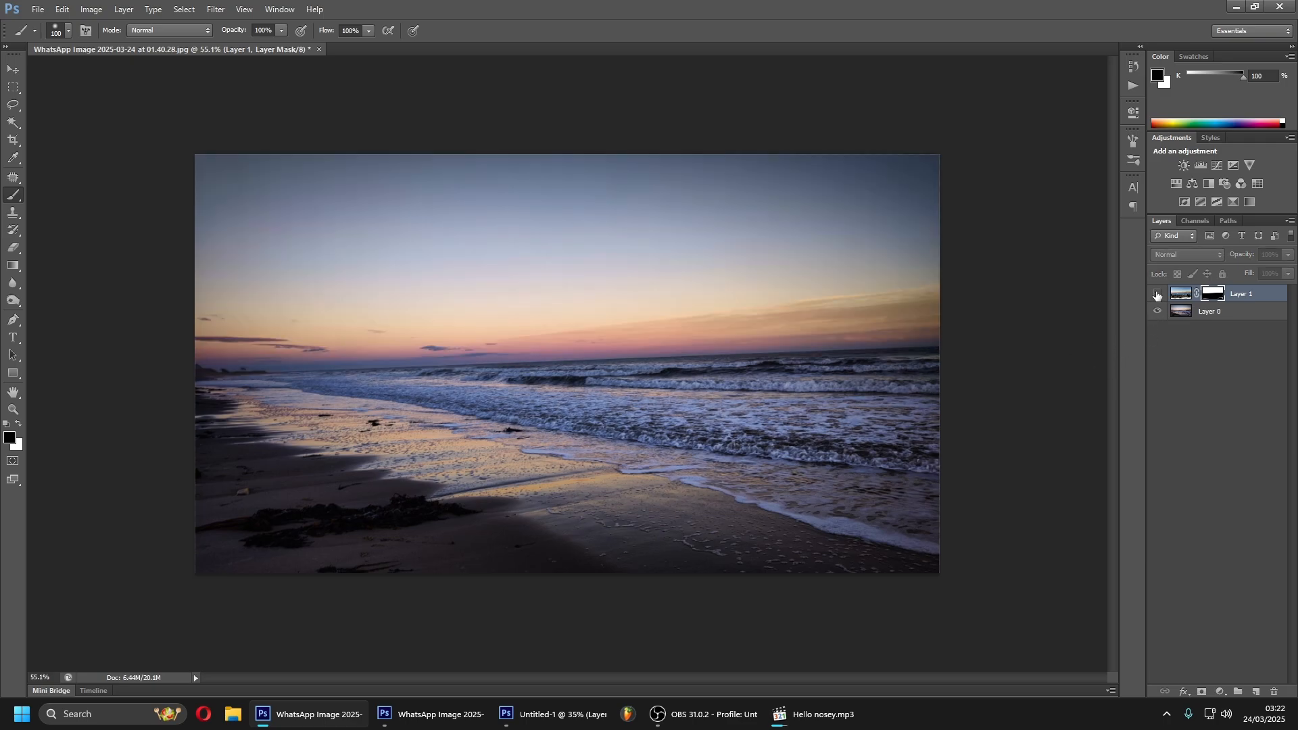
pyautogui.click(1157, 295)
pyautogui.click(1157, 295)
pyautogui.click(1156, 295)
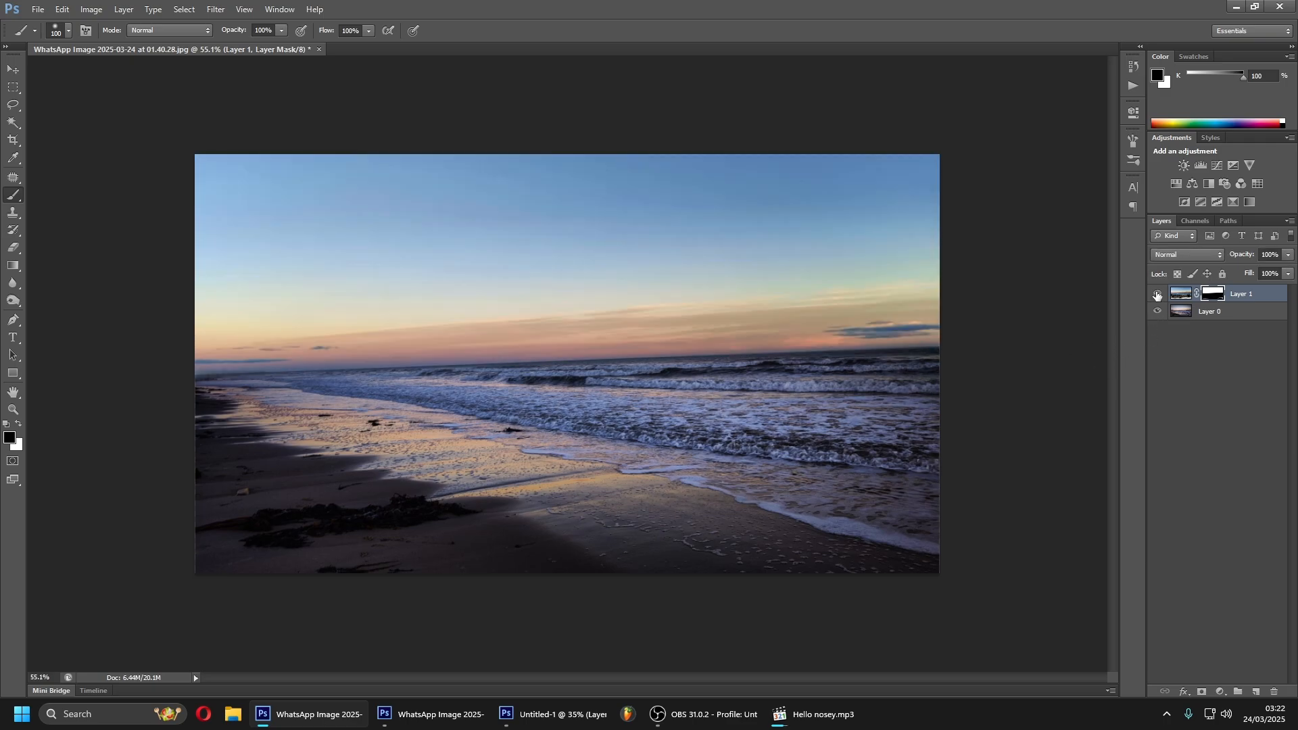
pyautogui.click(1157, 294)
pyautogui.click(1156, 295)
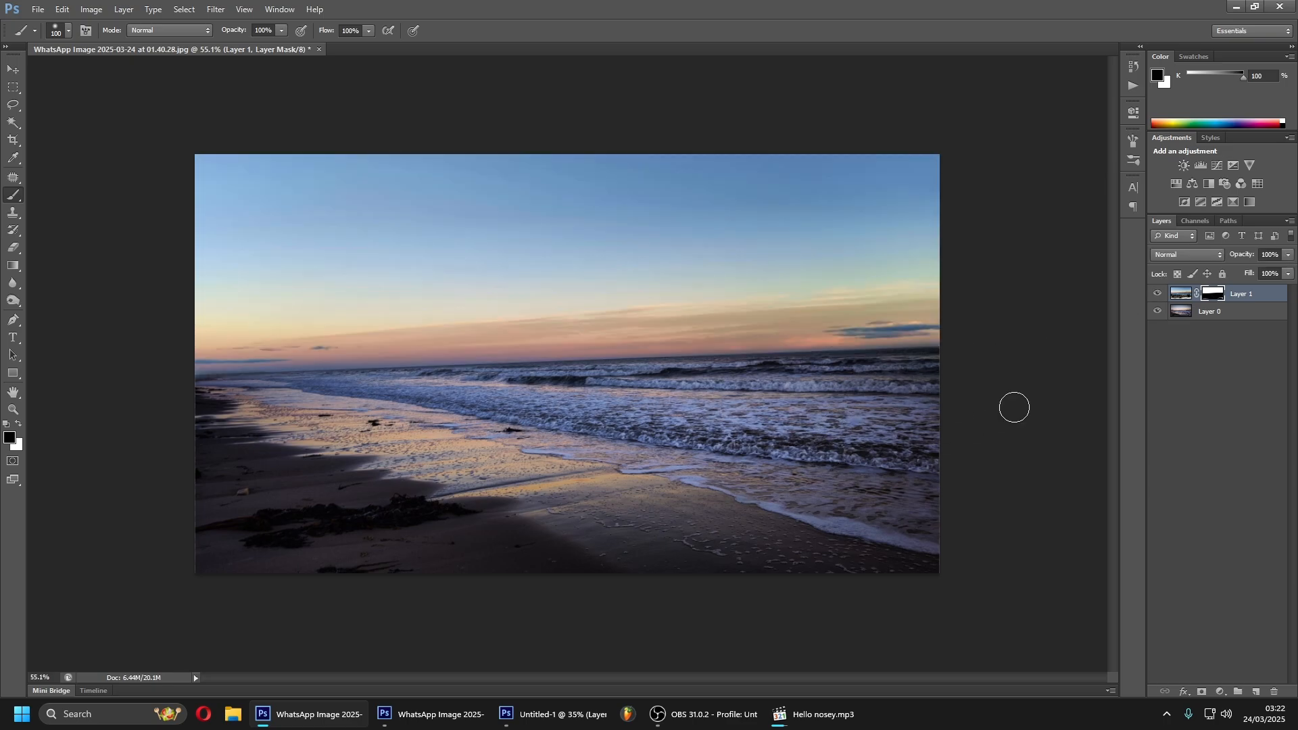